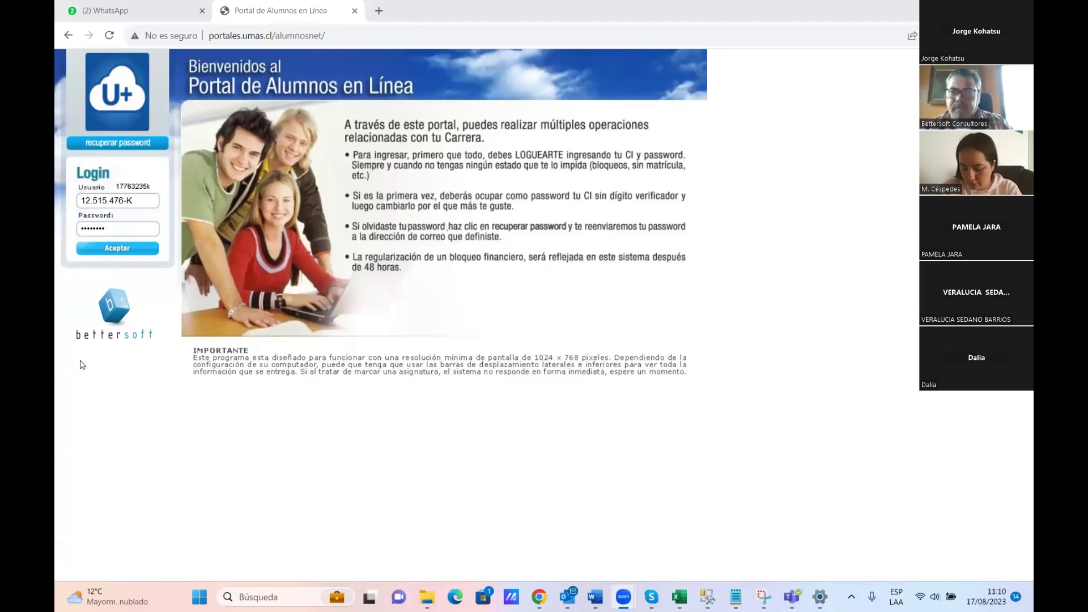
Log in to the student portal with the filled-in credentials and choose the active degree INGENIERIA EN MINAS PLAN CONTINUIDAD.
left_click(130, 251)
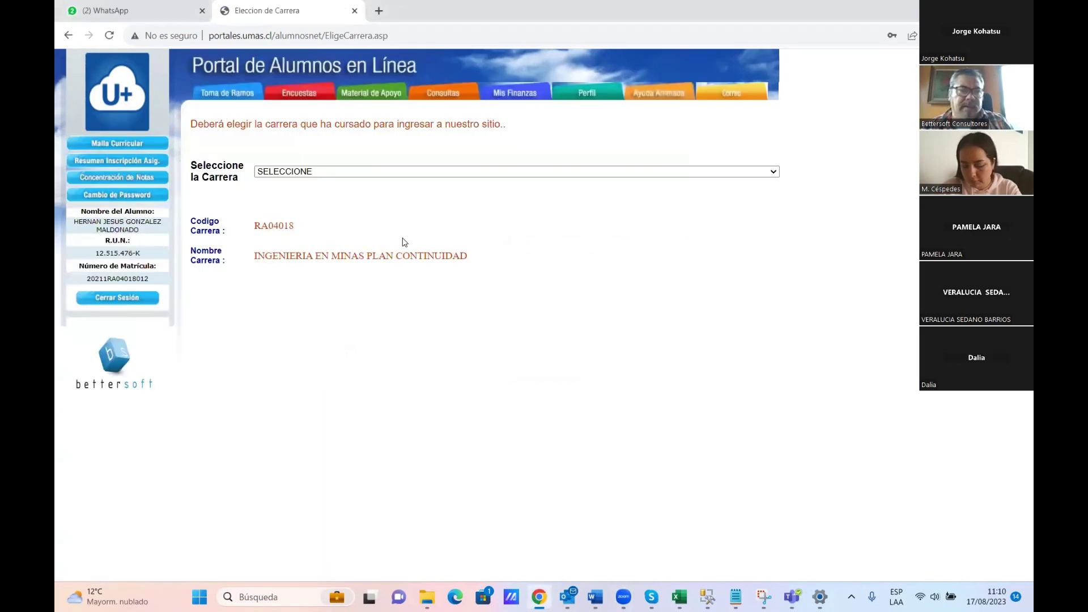
left_click(340, 172)
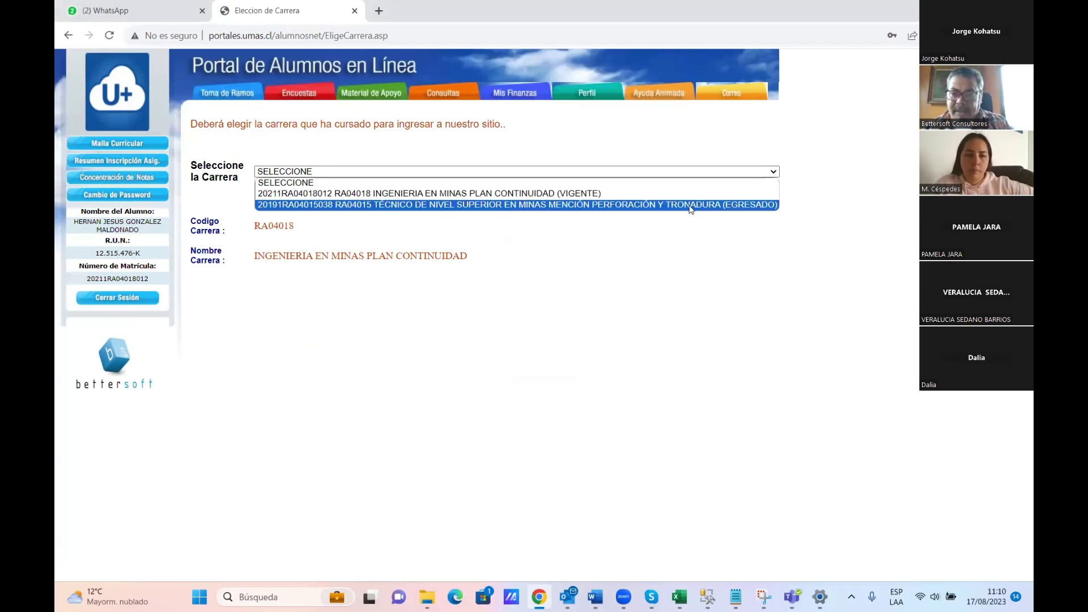
left_click(568, 194)
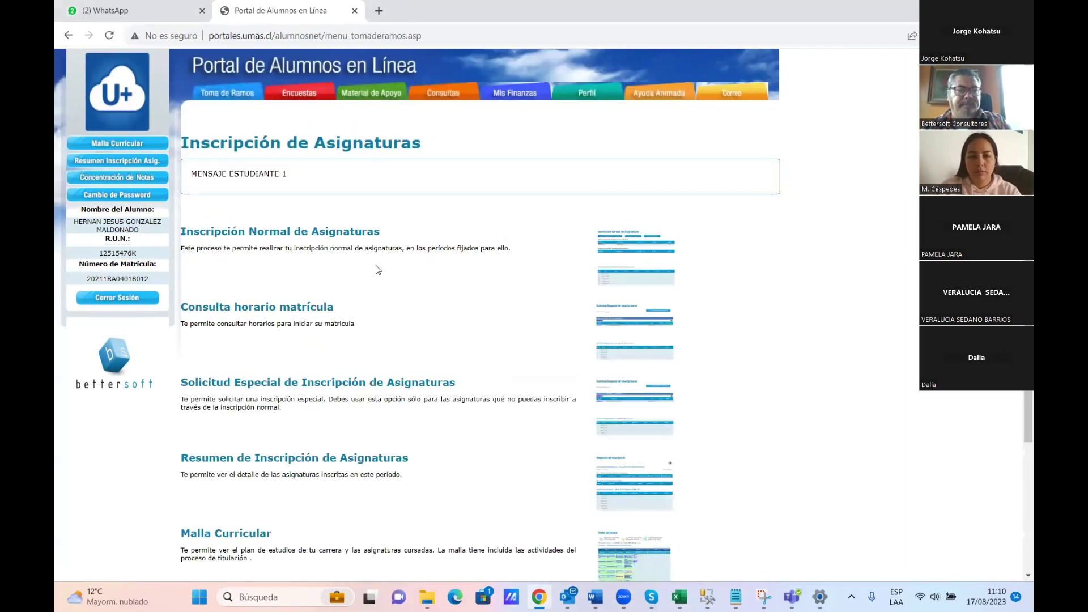
Consult the student's account statement in the finance section, and view the online instalment payment page.
left_click(515, 97)
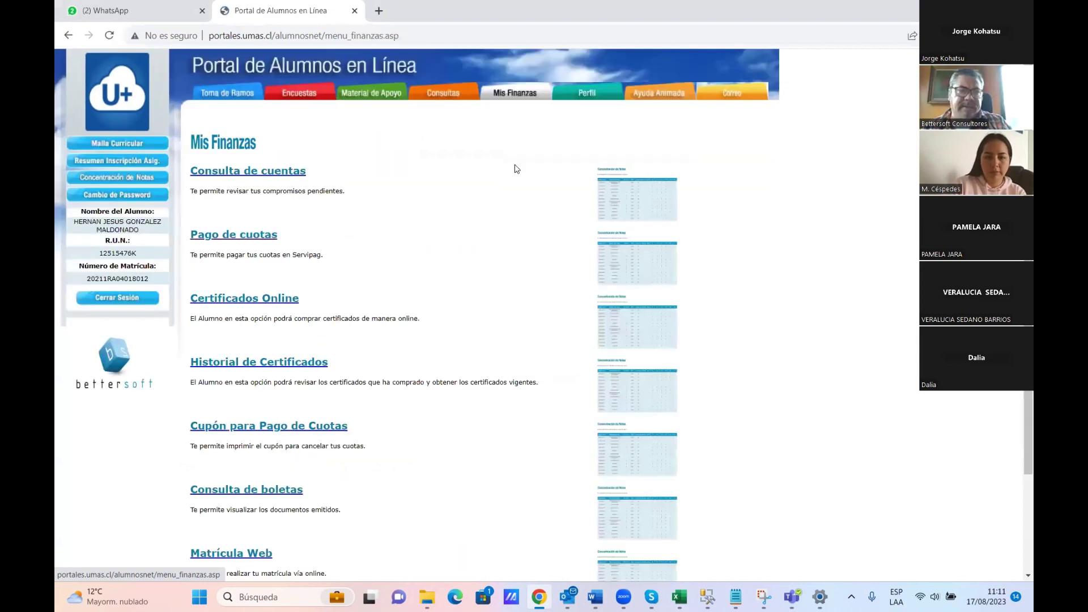
left_click(255, 175)
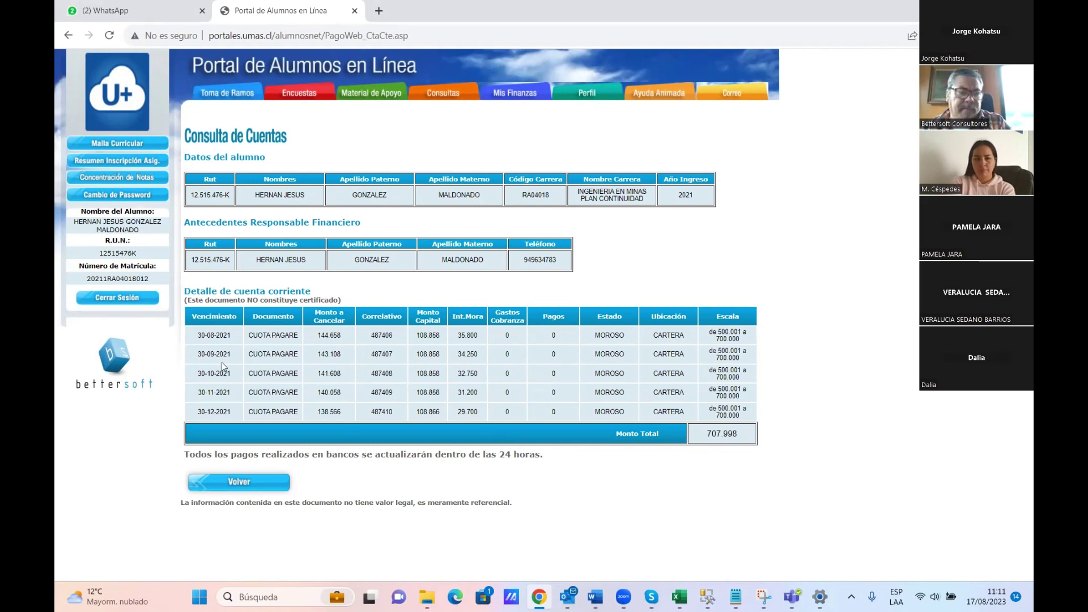
left_click(242, 477)
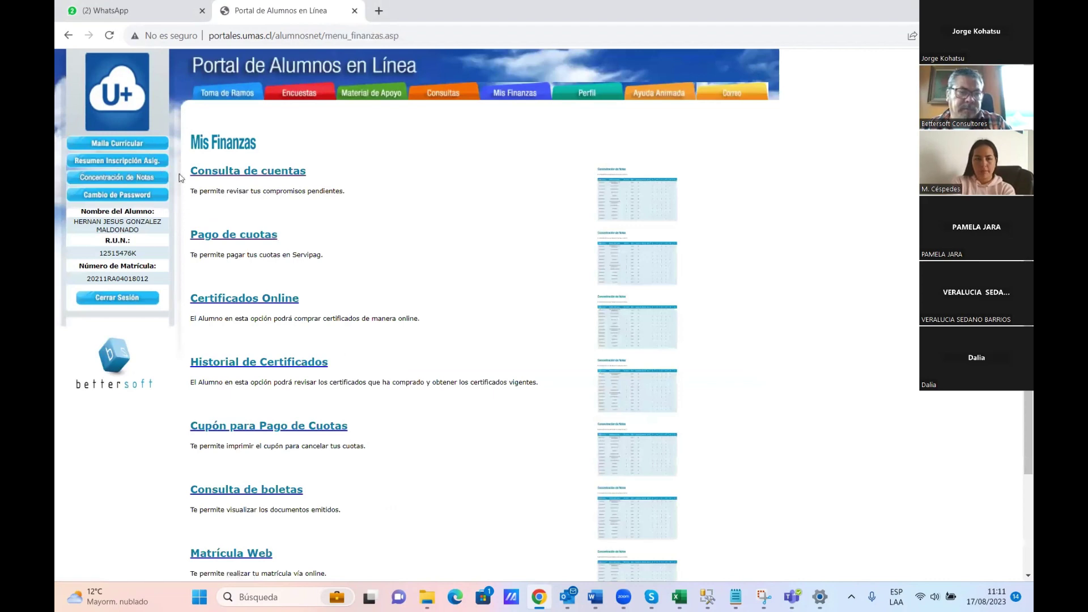
left_click(227, 237)
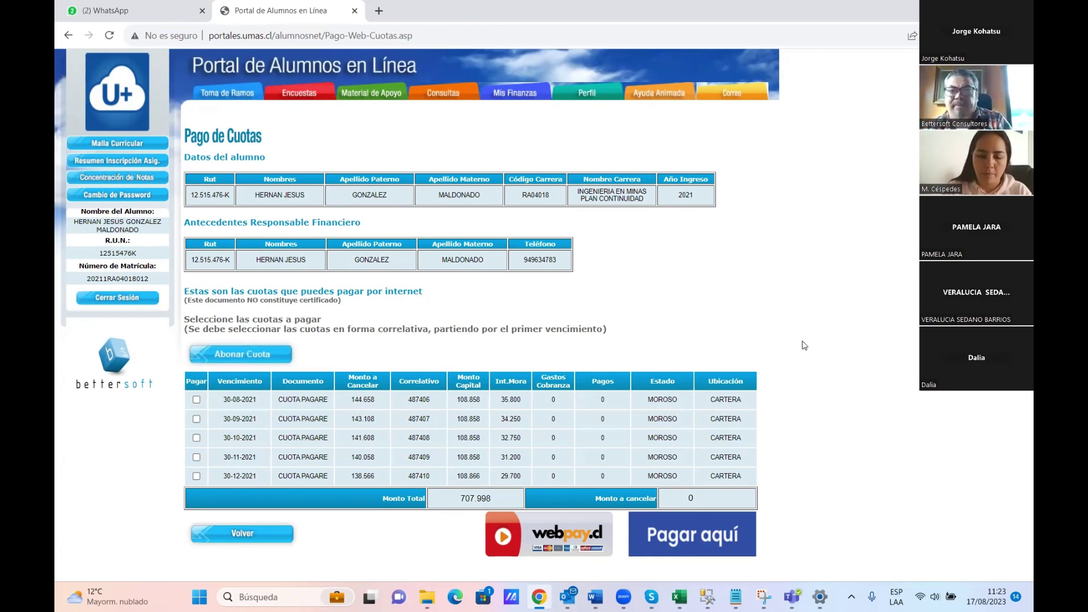
Log out of the student portal and accept leaving it.
left_click(117, 298)
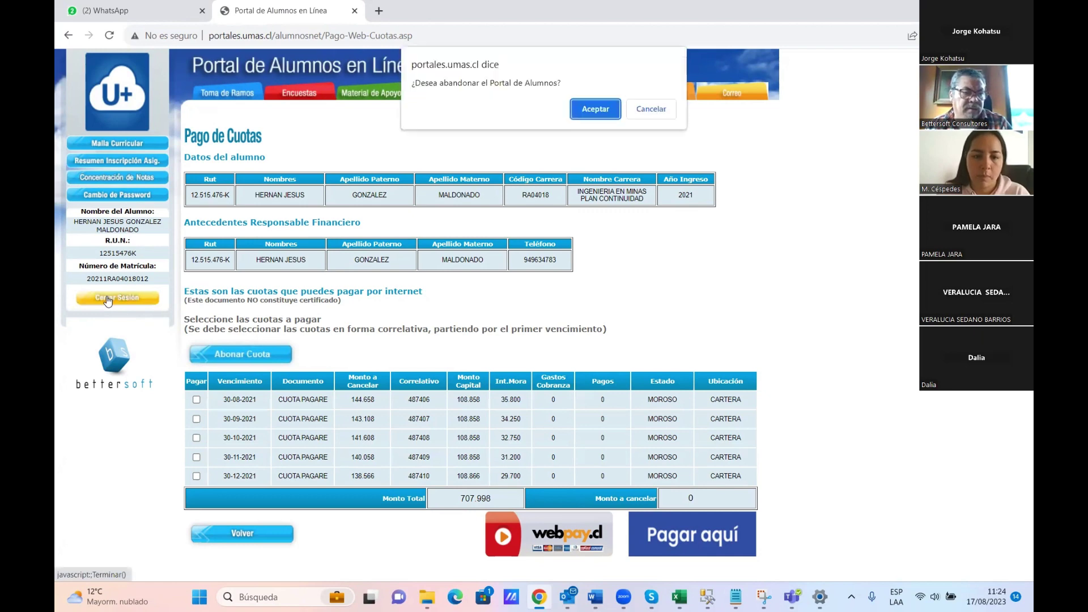
left_click(595, 110)
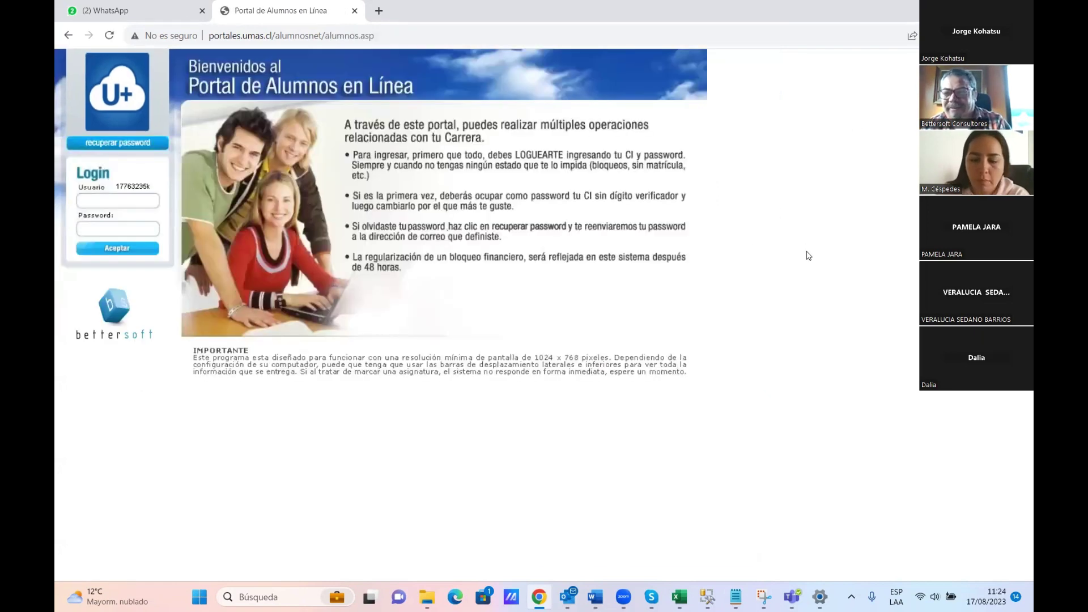
Switch to the Excel workbook Ejemplo migracion ctacte and look over the charges on the Cargos(MT_CTADOC) sheet.
left_click(680, 596)
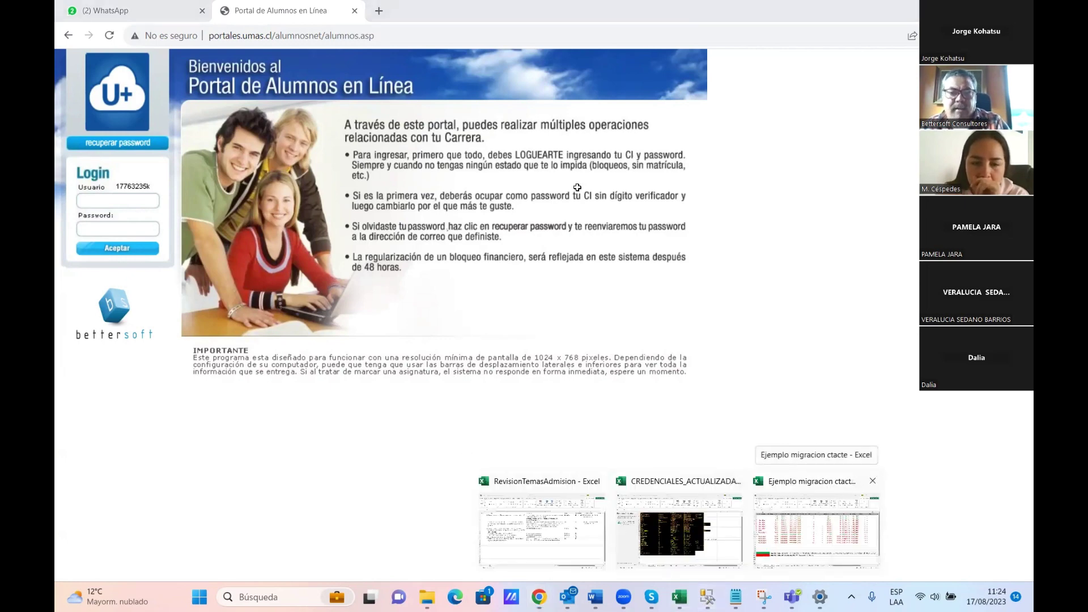
left_click(813, 532)
scroll(598, 235, "down", 2)
scroll(599, 236, "up", 2)
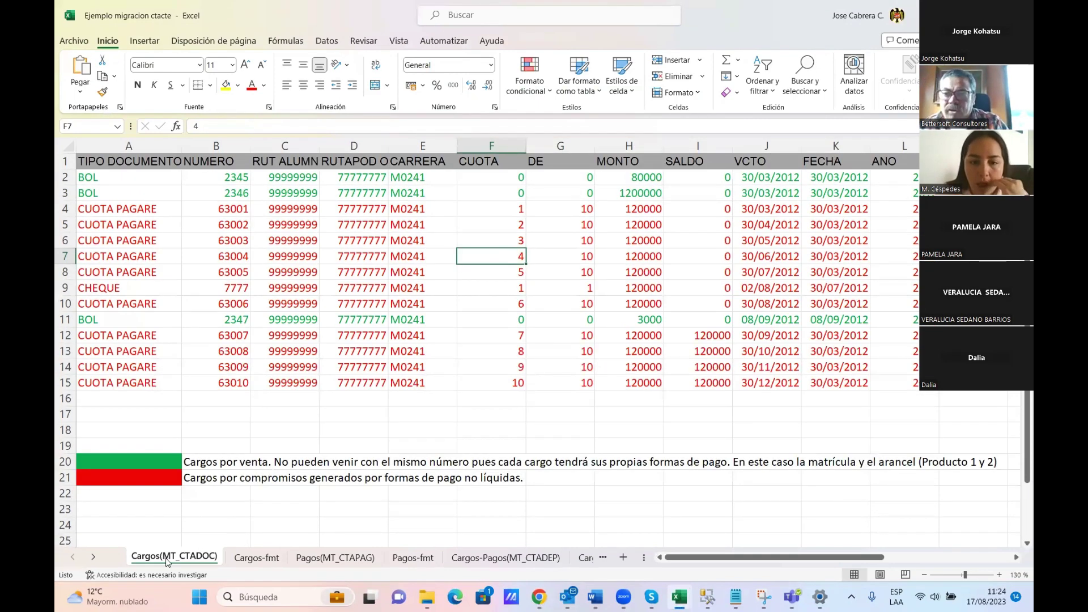
Show the Pagos(MT_CTAPAG) sheet and examine the payment document types in the TIPO DOCUMENTO PAGO column.
left_click(324, 558)
left_click(211, 351)
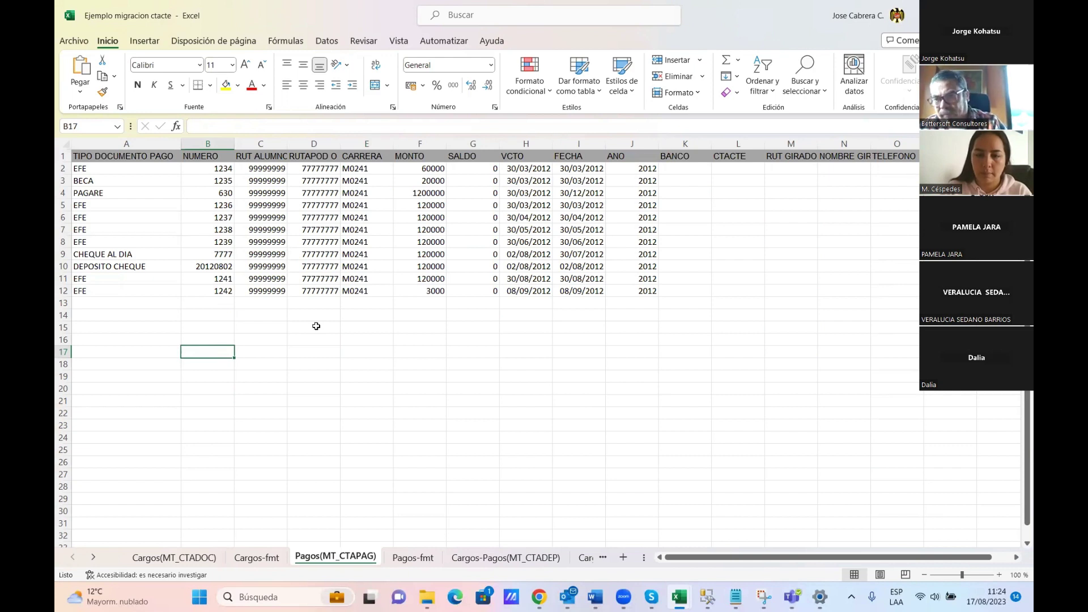
left_click(132, 211)
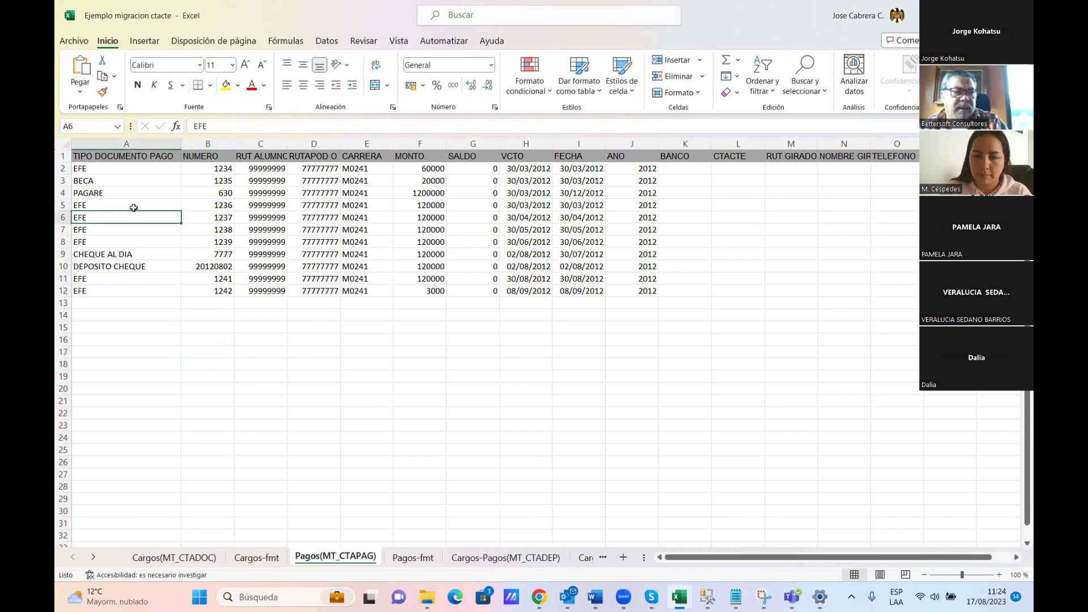
left_click(152, 182)
left_click(142, 205)
left_click(125, 277)
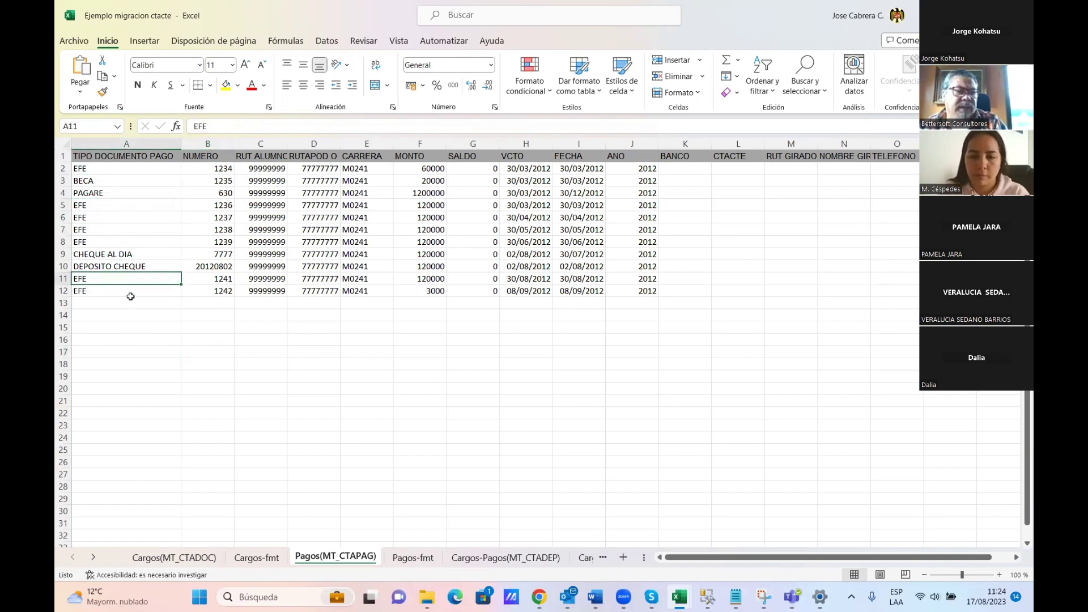
left_click(137, 144)
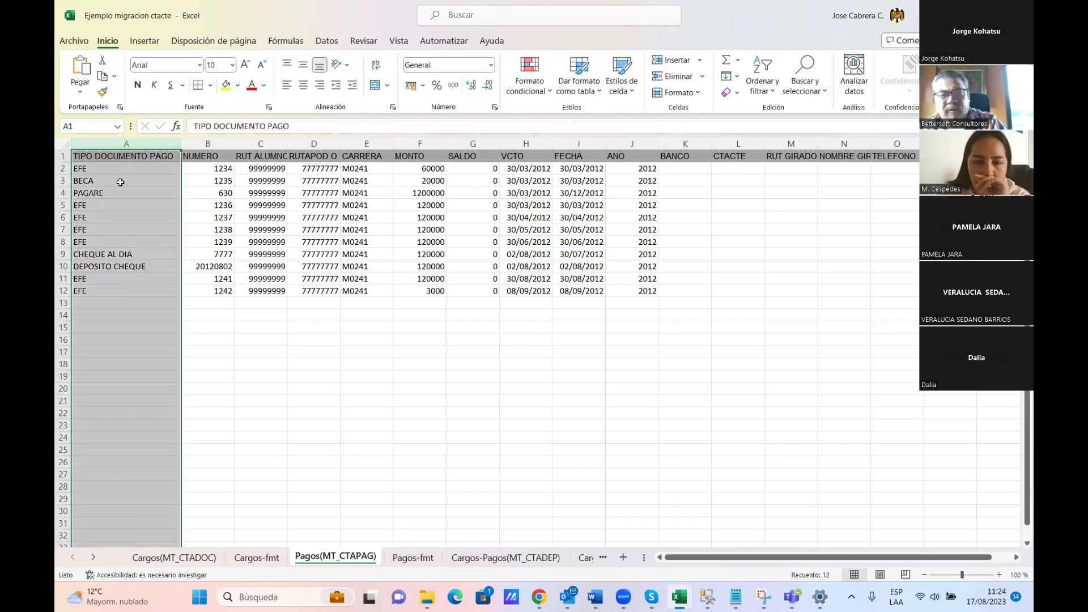
Examine the payment columns from NUMERO to SALDO, comparing the amount and balance of the BECA payment.
left_click(210, 144)
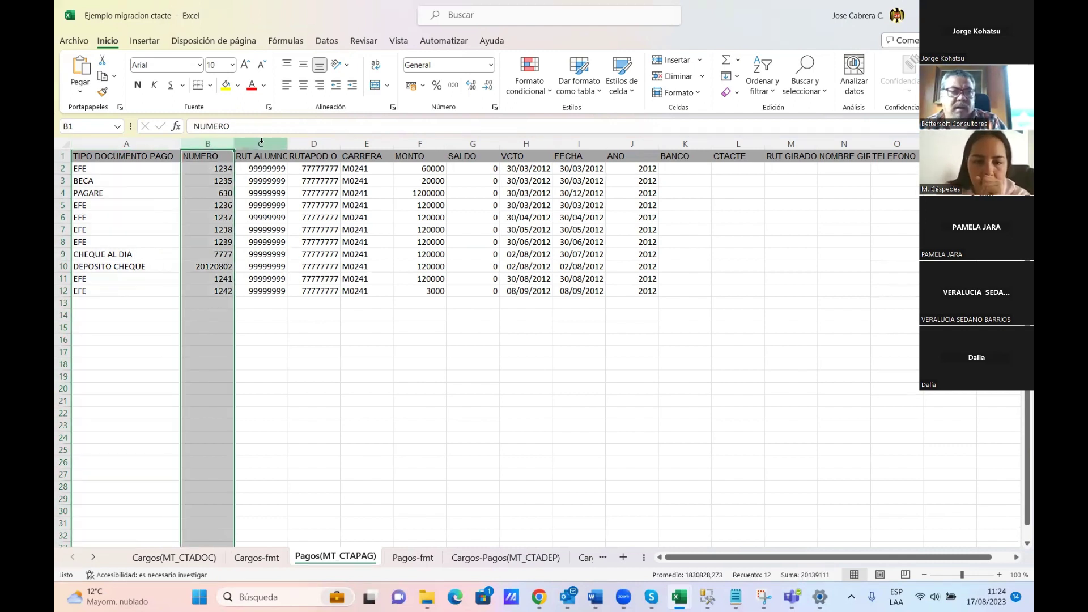
left_click(261, 143)
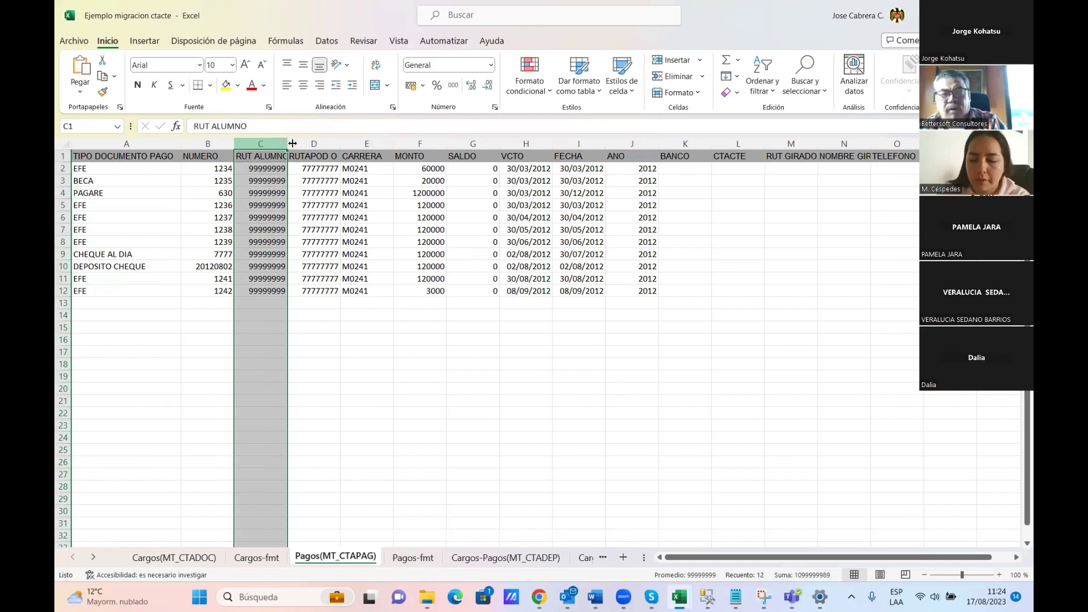
left_click(311, 144)
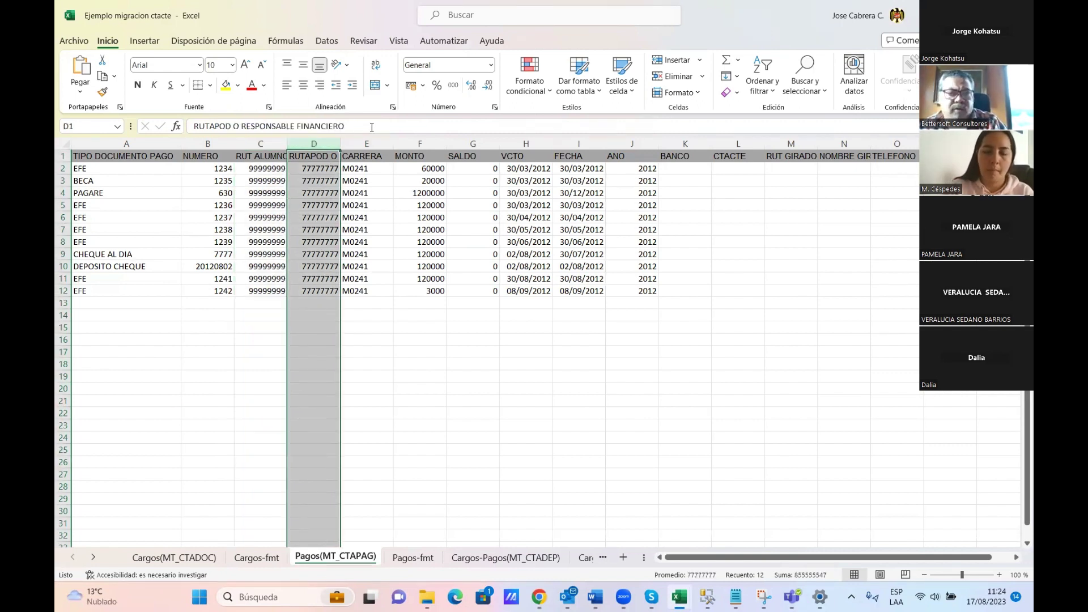
left_click(369, 144)
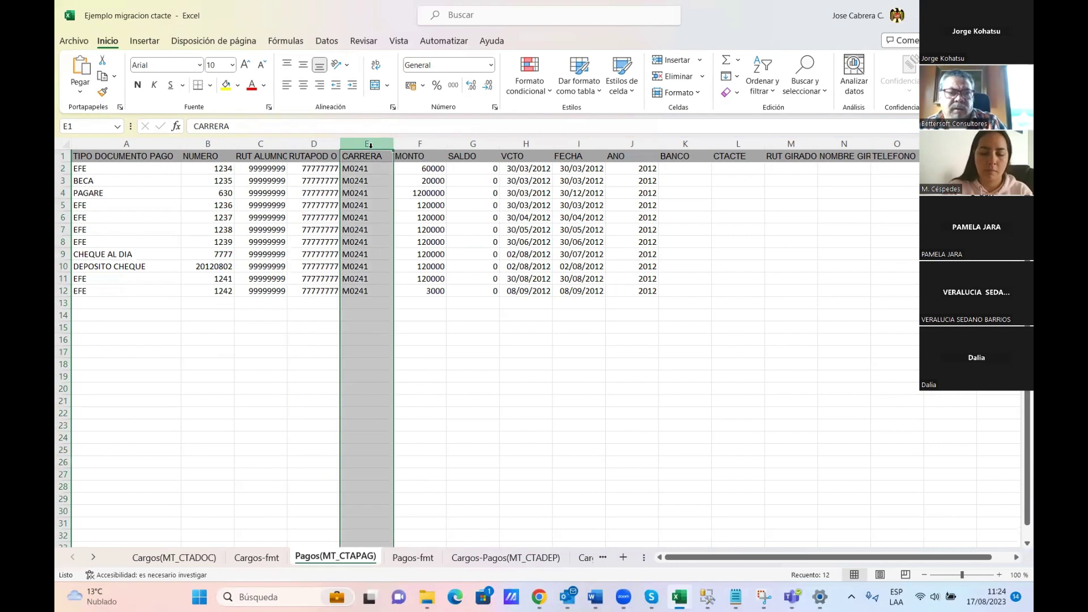
left_click(413, 140)
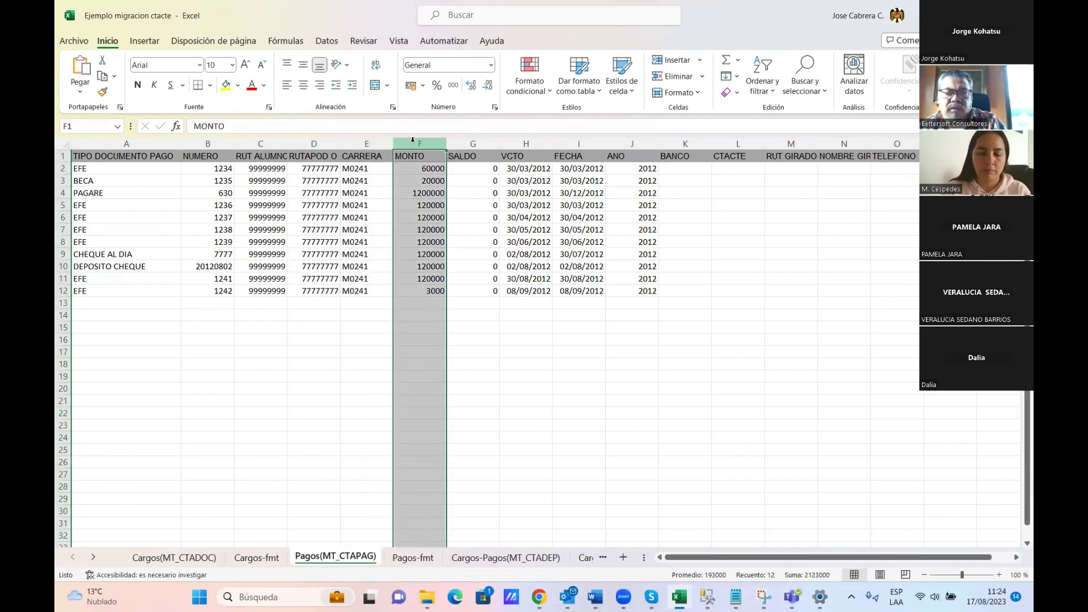
left_click(471, 145)
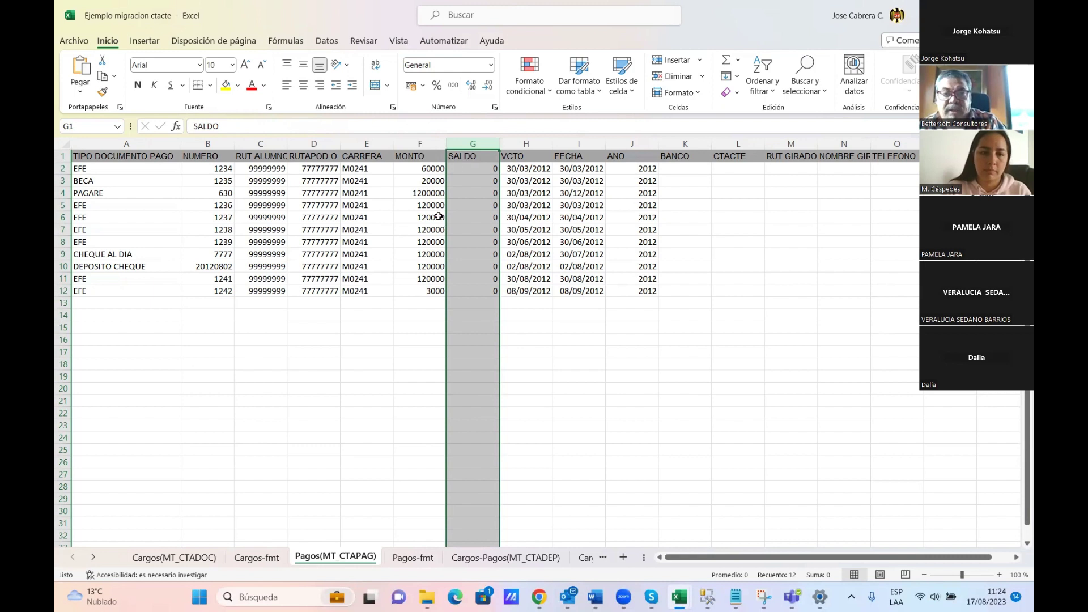
left_click(440, 182)
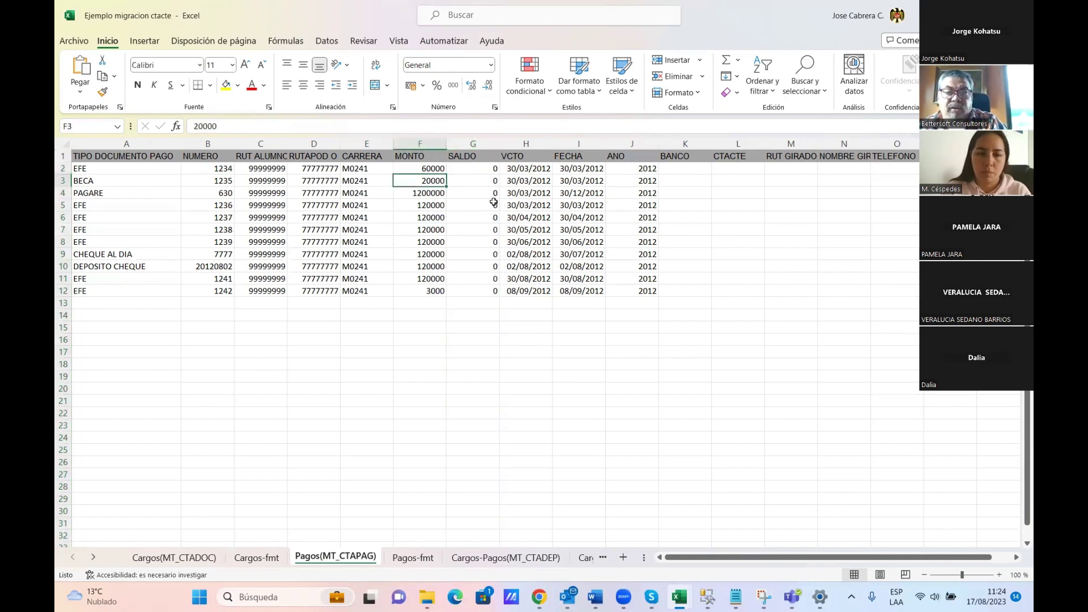
left_click(488, 183)
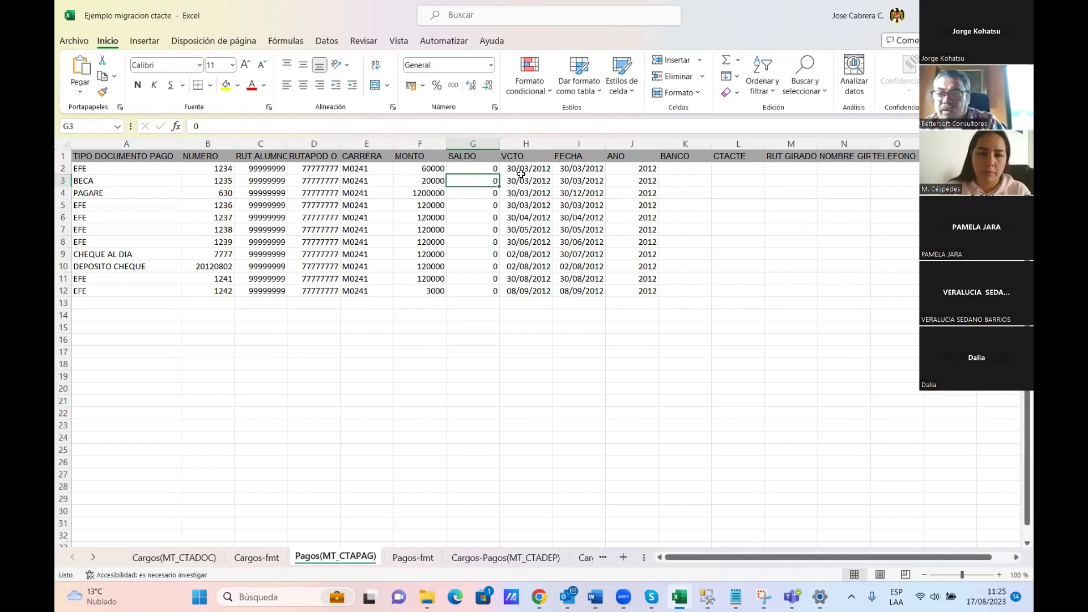
Review the VCTO, FECHA and ANO columns of the payments sheet.
left_click(525, 144)
left_click(578, 144)
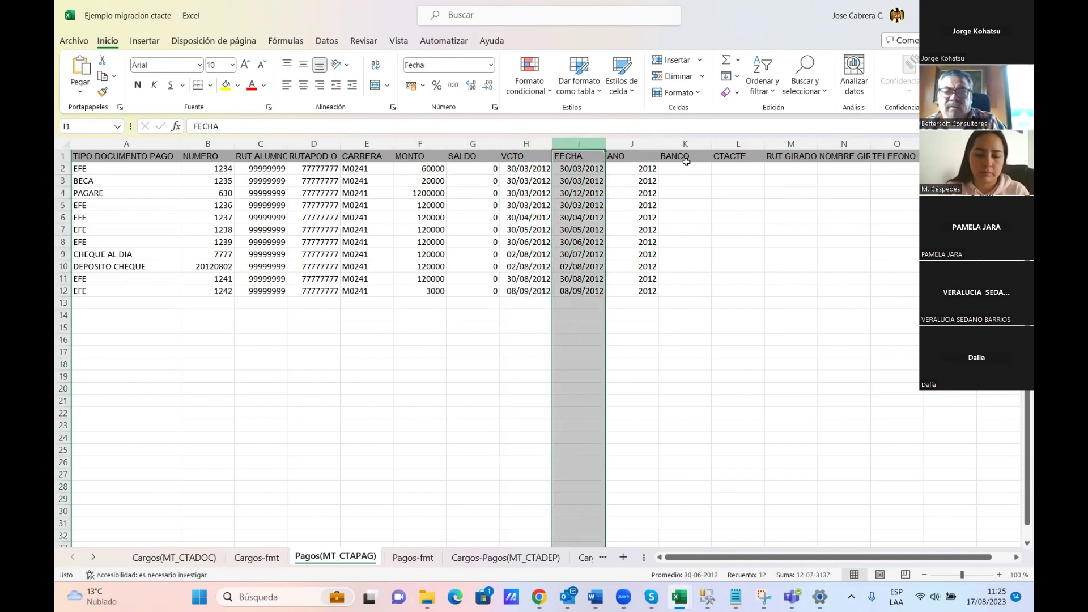
left_click(639, 145)
Examine the remaining payment fields from BANCO across to the CAJA and USUARIO columns.
left_click(700, 194)
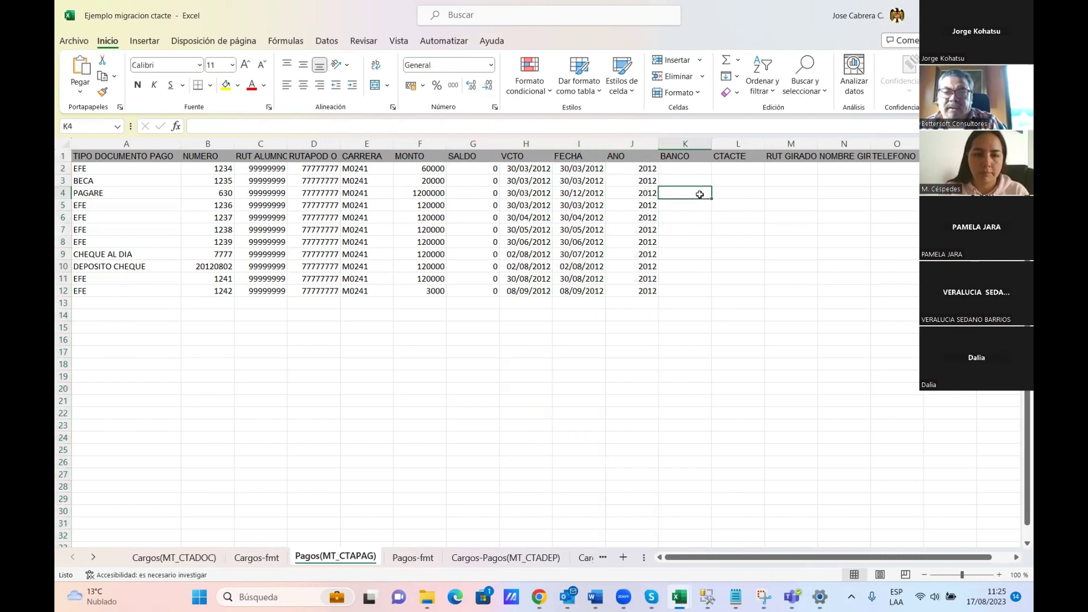
key("Right")
key("Right")
key("Right")
key("Right")
key("Right")
key("Right")
key("Right")
key("Right")
key("Right")
key("Right")
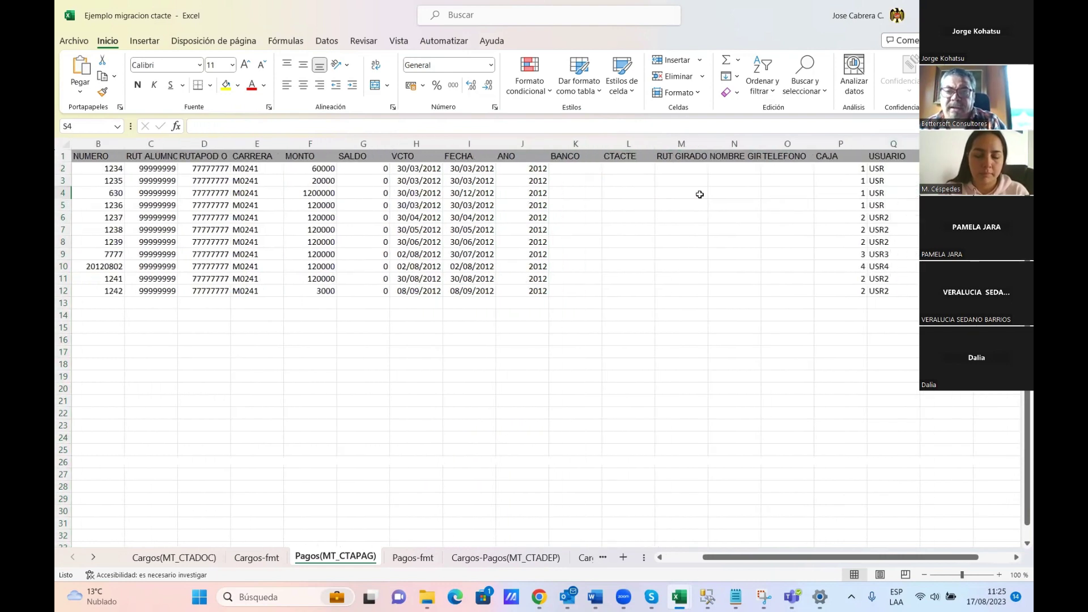
left_click(695, 215)
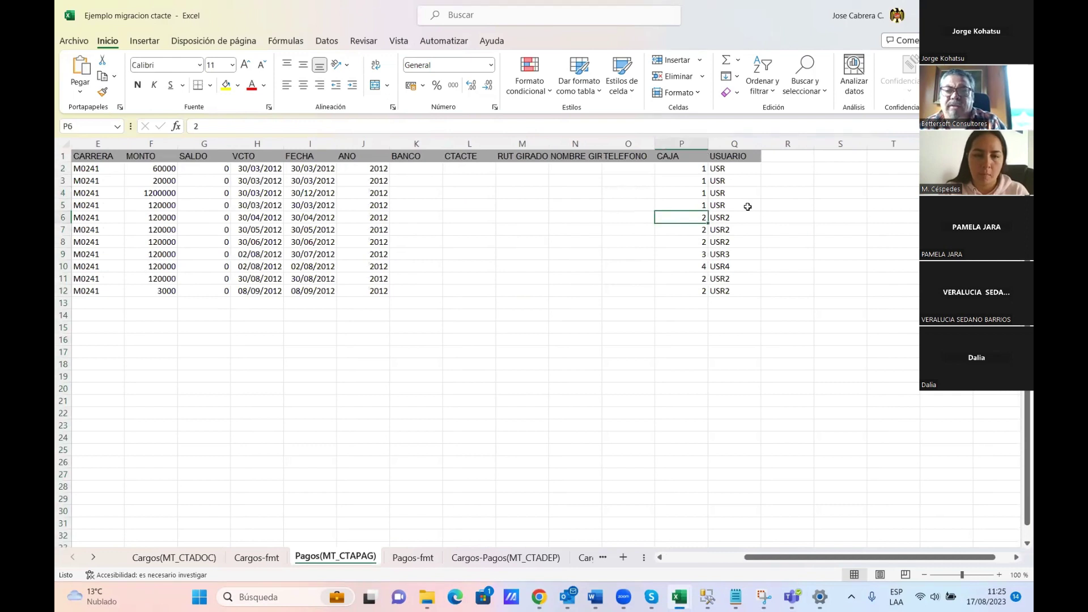
left_click(748, 207)
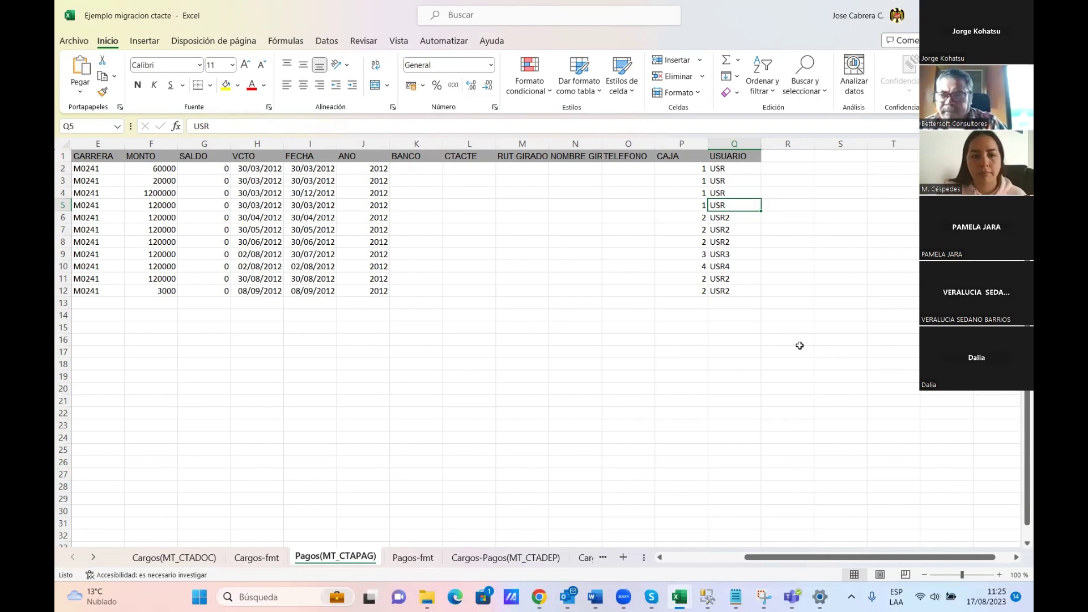
left_click(702, 400)
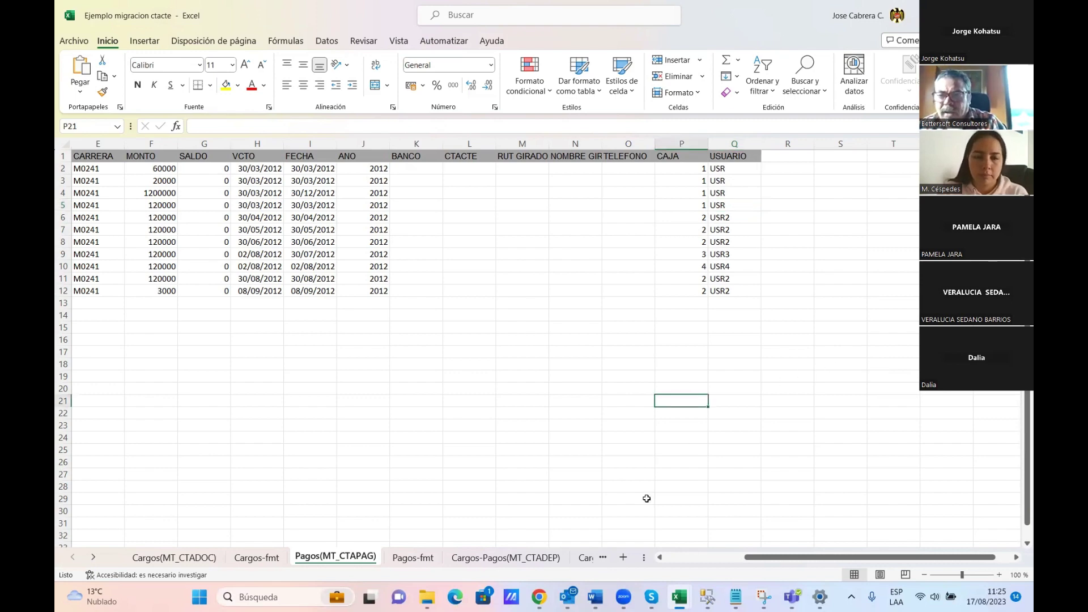
Show the Cargos-Pagos(MT_CTADEP) sheet and examine the type and document number columns that link charges to payments.
left_click(504, 558)
left_click(421, 434)
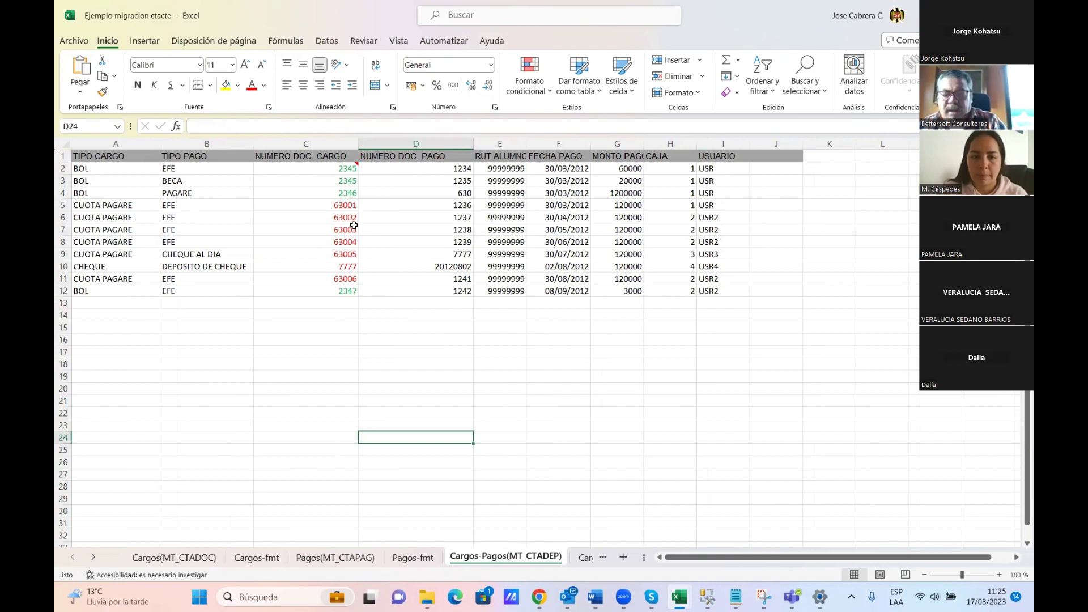
left_click(107, 169)
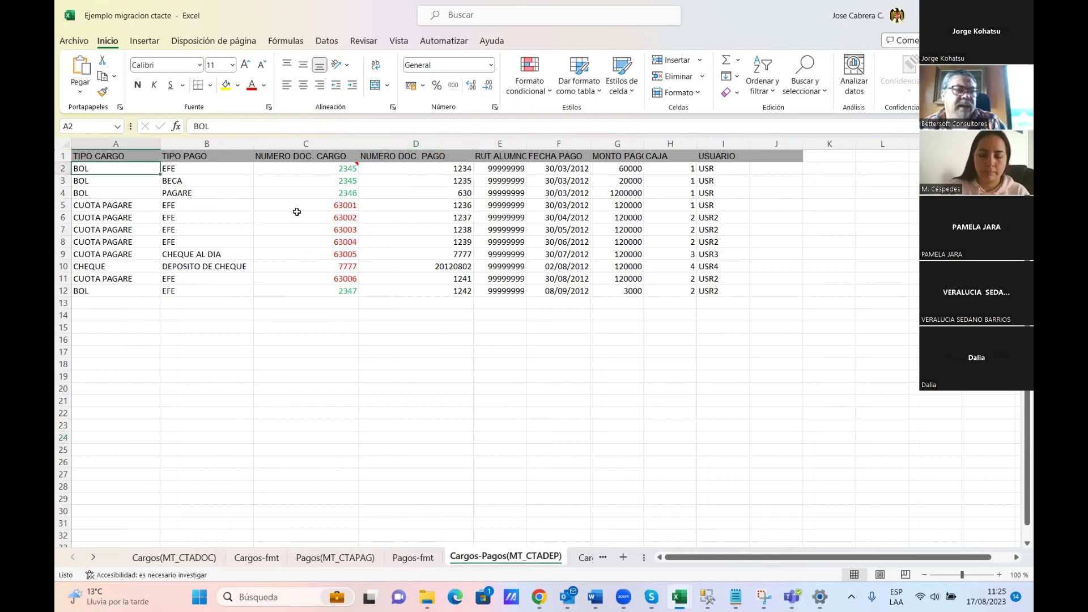
left_click(115, 144)
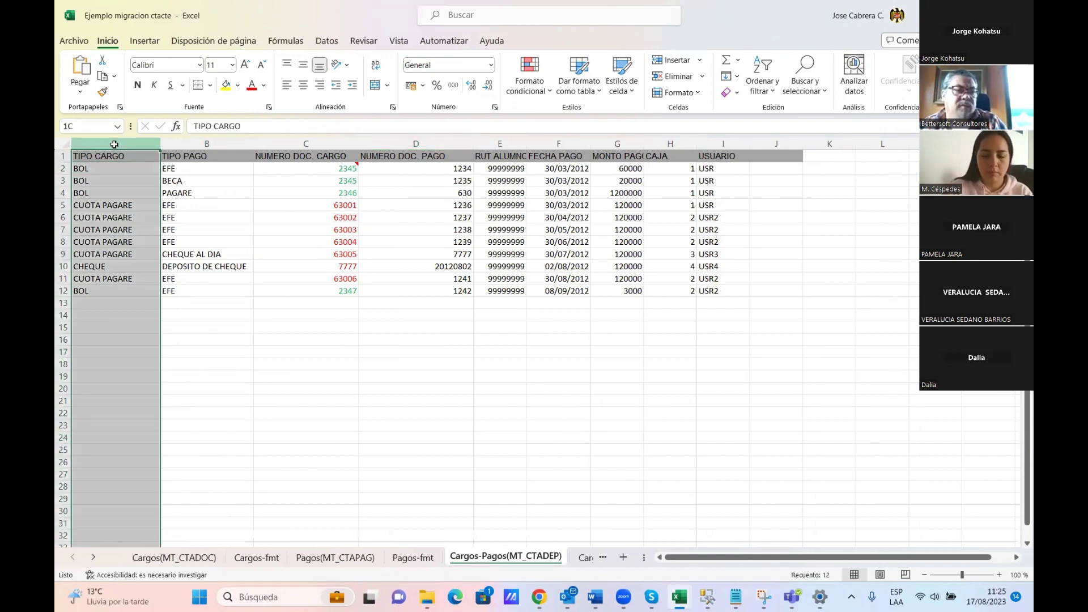
left_click(307, 144)
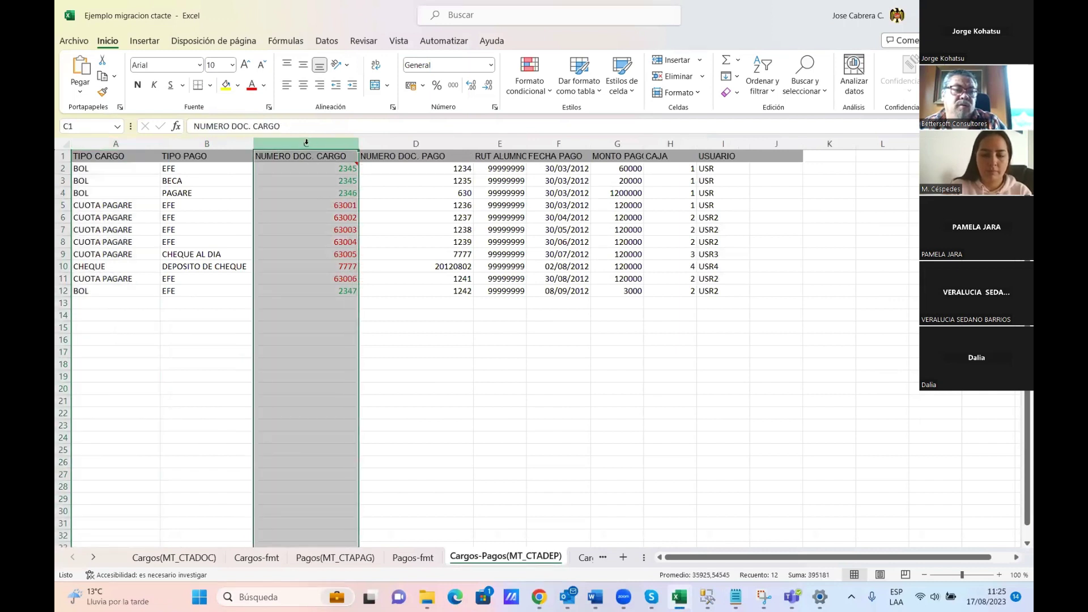
left_click(217, 142)
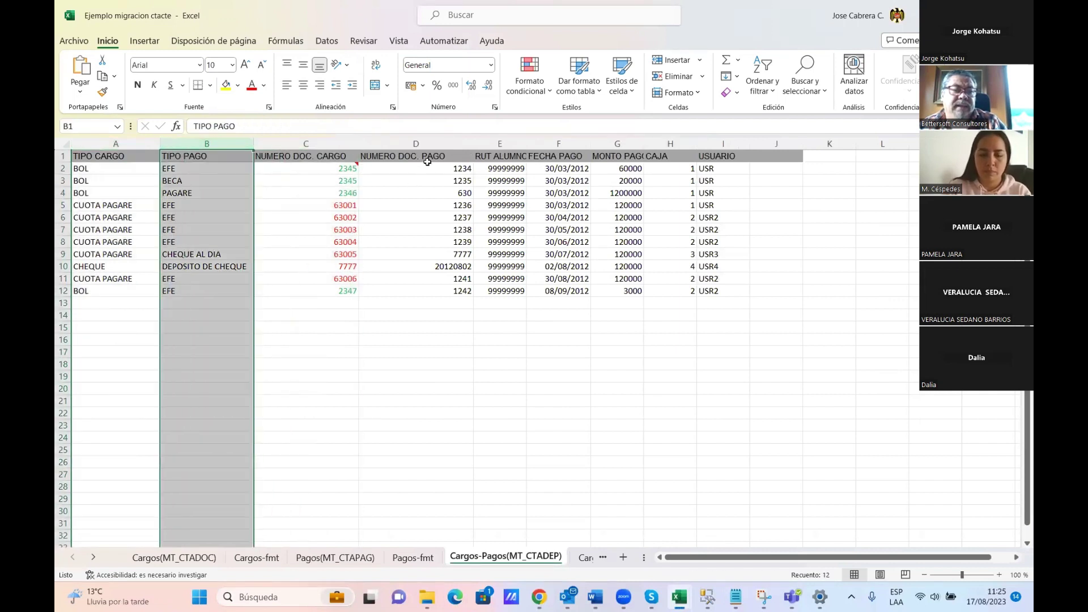
left_click(427, 142)
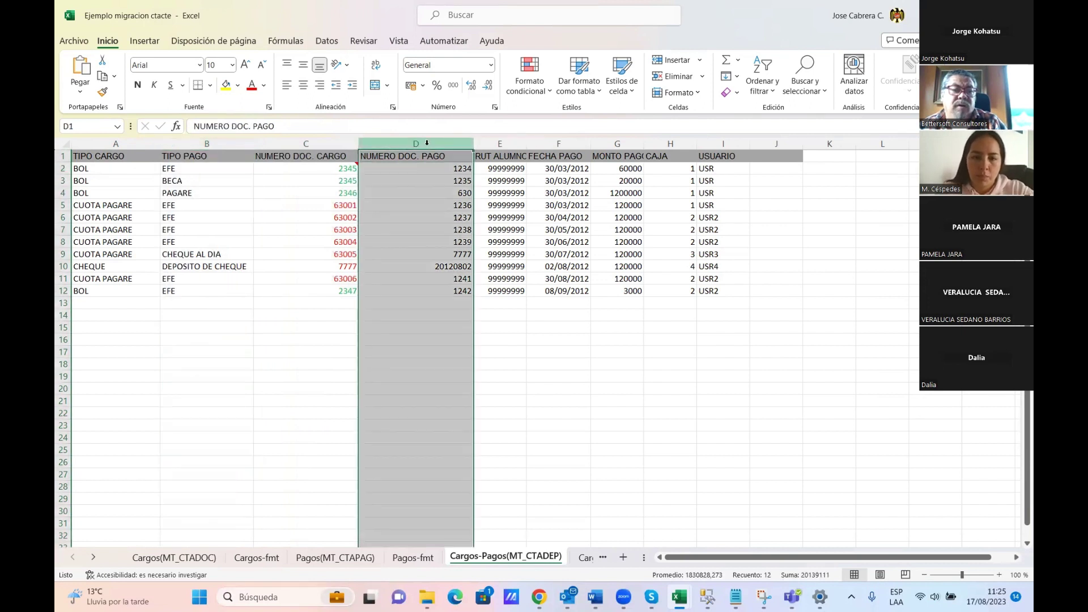
Match the first link row's BOL charge type and document number with the corresponding row of the Cargos(MT_CTADOC) sheet.
left_click(93, 169)
left_click(321, 170)
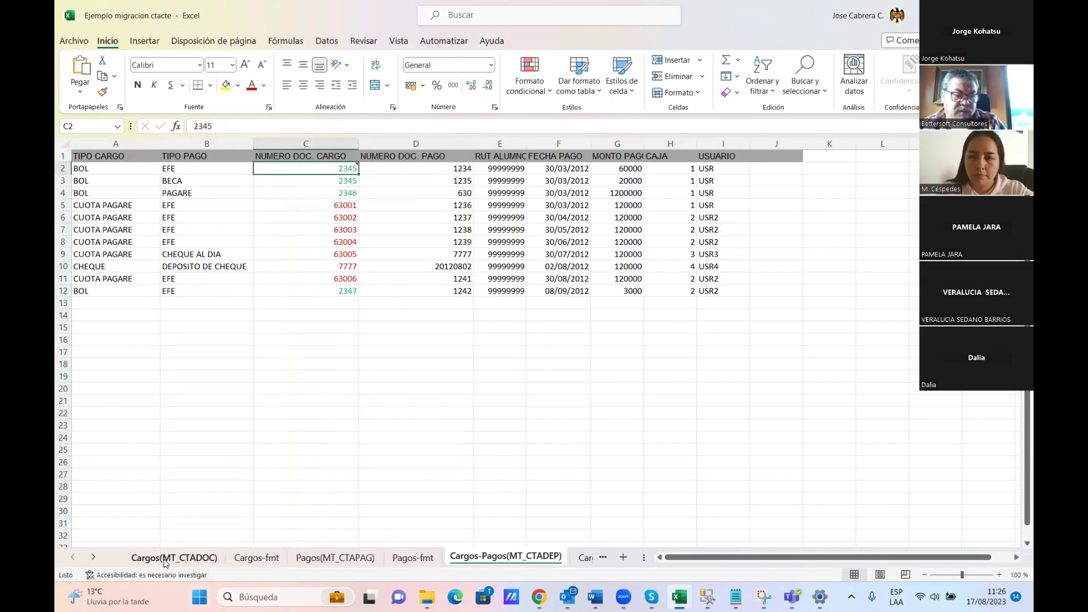
left_click(173, 558)
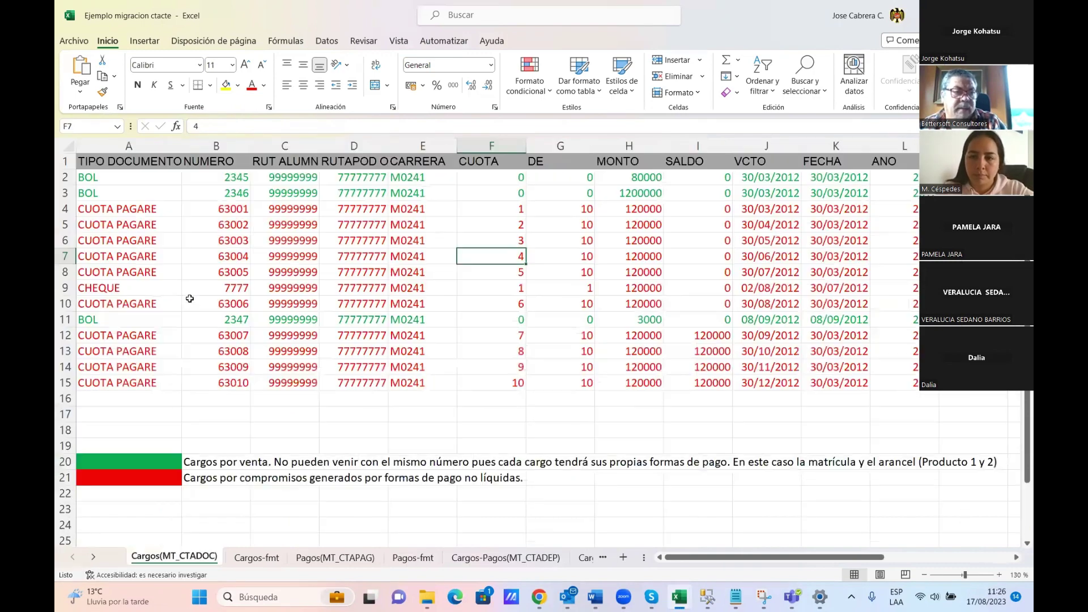
left_click(96, 179)
left_click(238, 179)
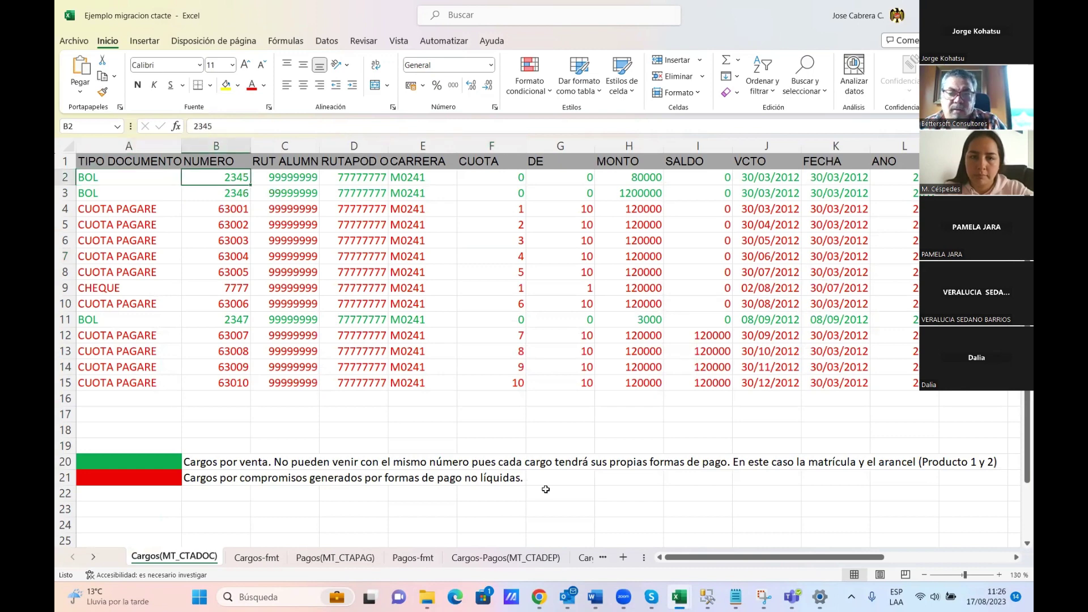
Examine the EFE payment type and payment document number in the first row of the Cargos-Pagos(MT_CTADEP) sheet.
left_click(510, 558)
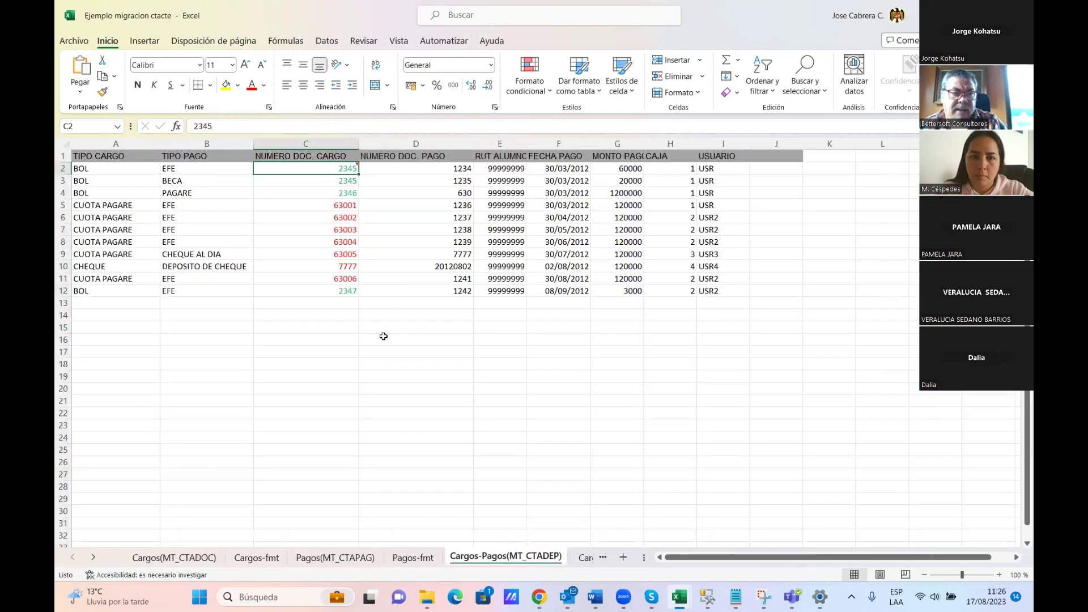
left_click(233, 169)
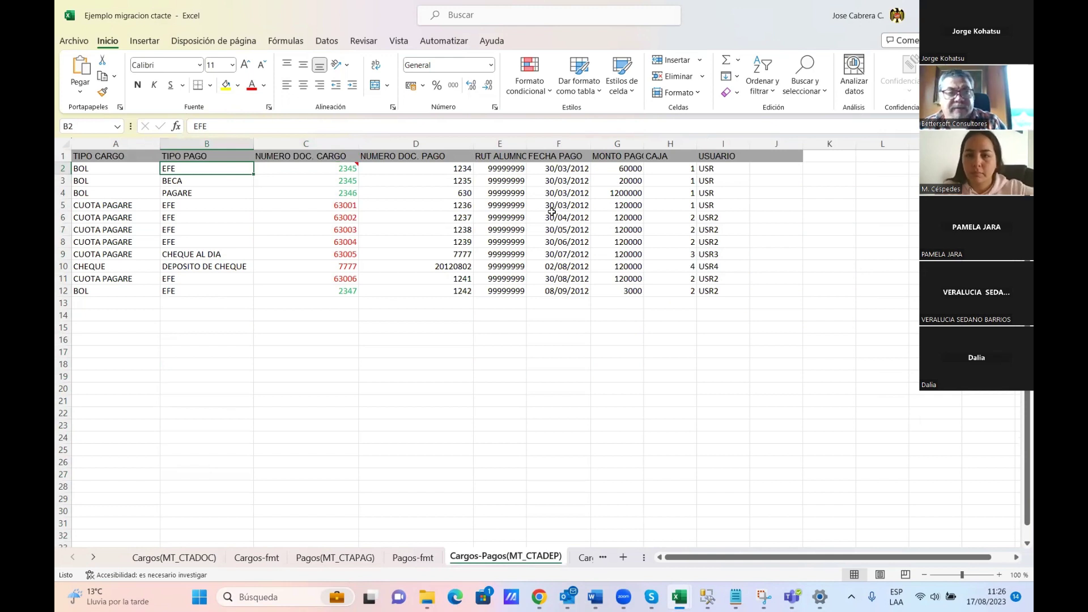
left_click(458, 168)
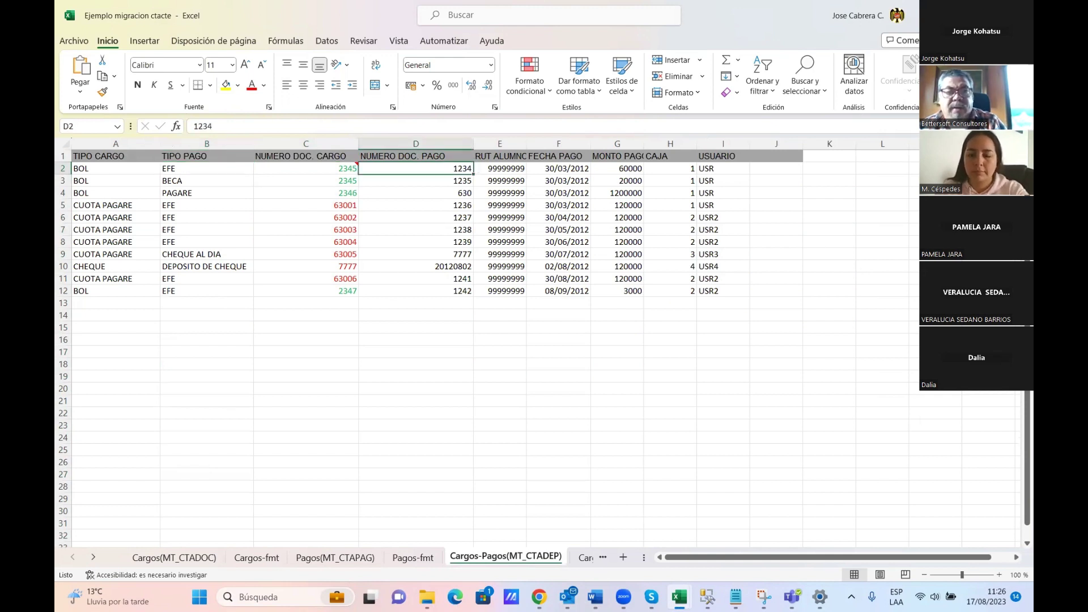
Locate the matching EFE payment in the Pagos(MT_CTAPAG) sheet and check its number and MONTO.
left_click(352, 559)
left_click(145, 240)
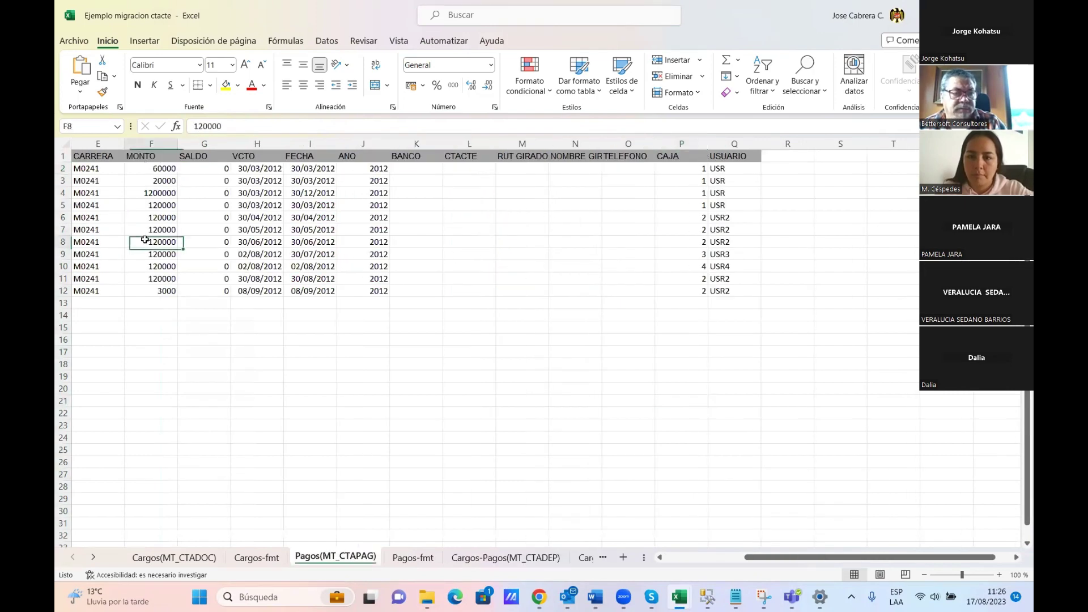
key("Left")
key("Left")
key("Left")
key("Left")
key("Left")
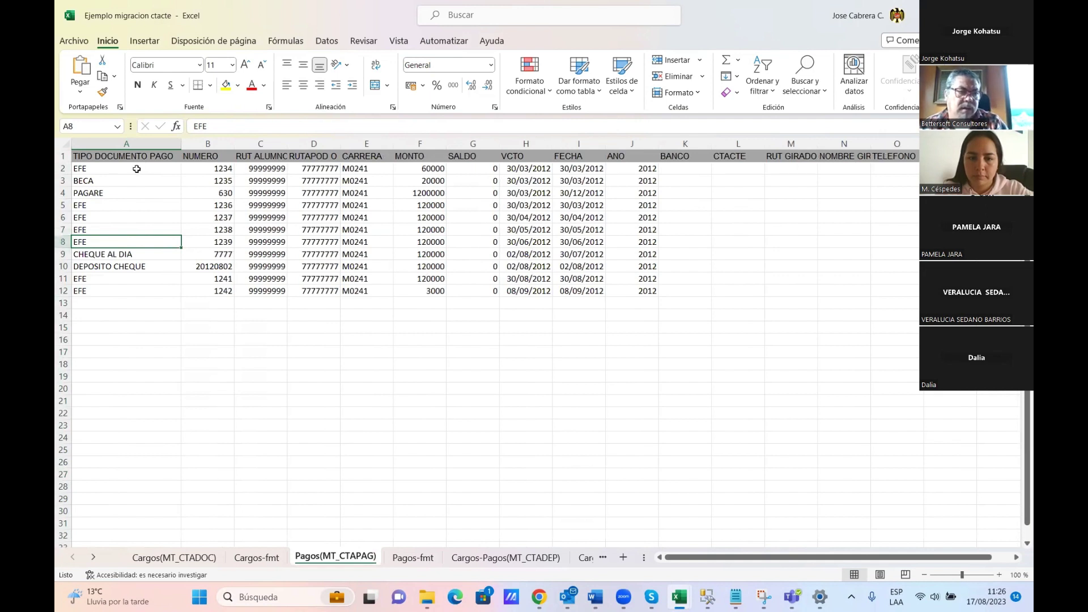
key("Up")
key("Up")
key("Up")
key("Up")
key("Up")
key("Up")
left_click(230, 167)
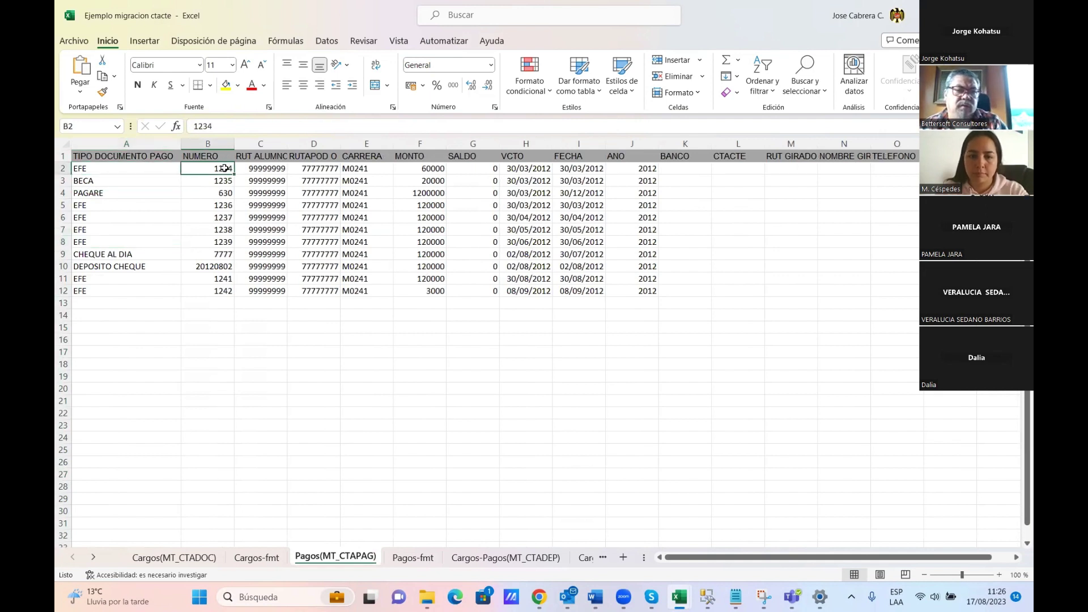
left_click(432, 171)
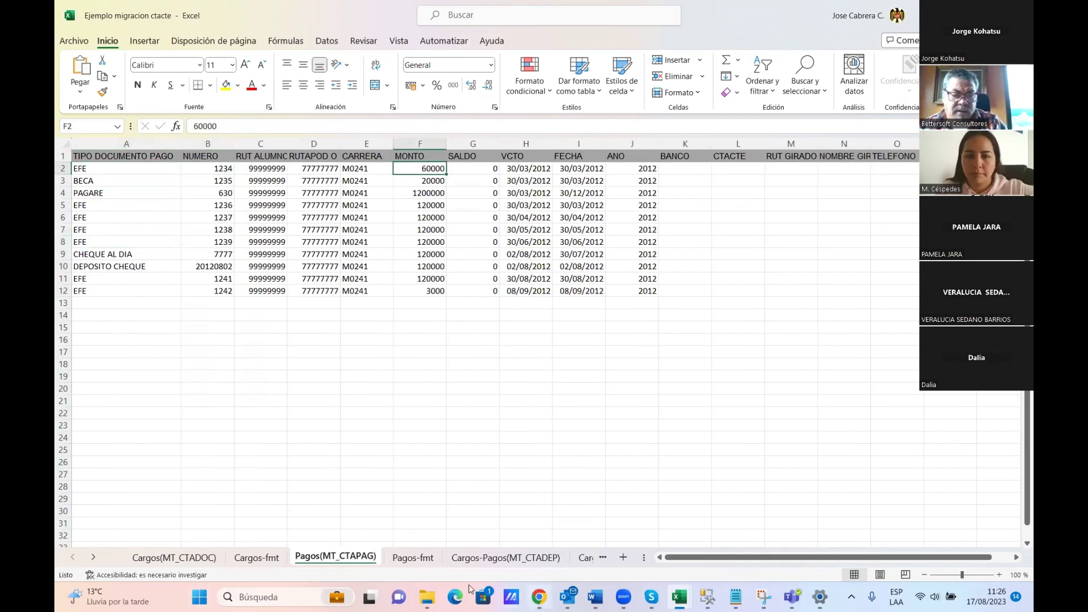
Compare the first BOL charge's MONTO in the charges sheet with the amount paid in the first row of the link sheet.
left_click(181, 558)
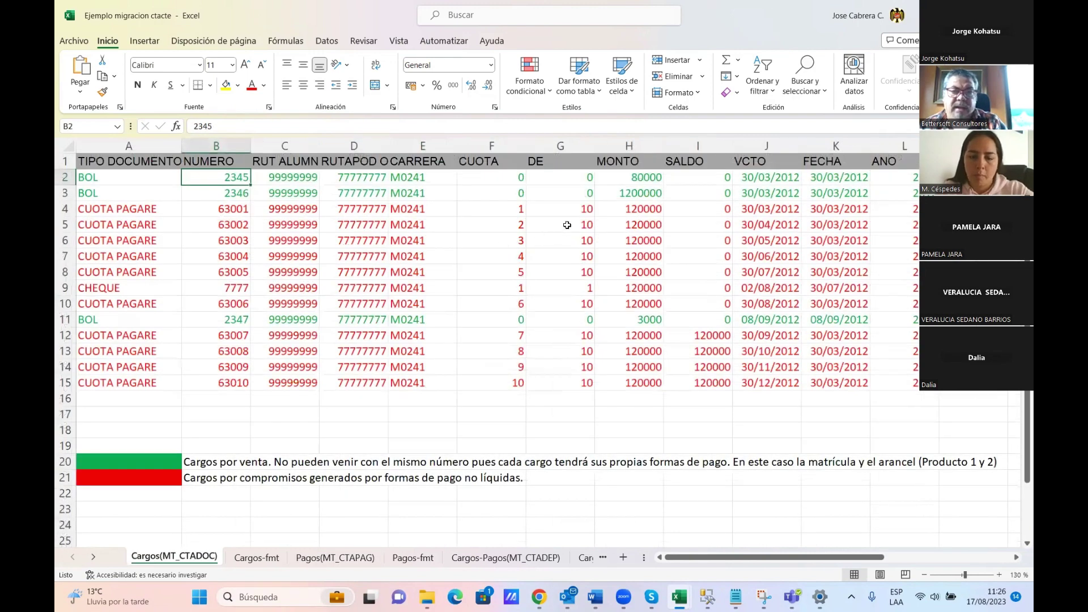
left_click(646, 180)
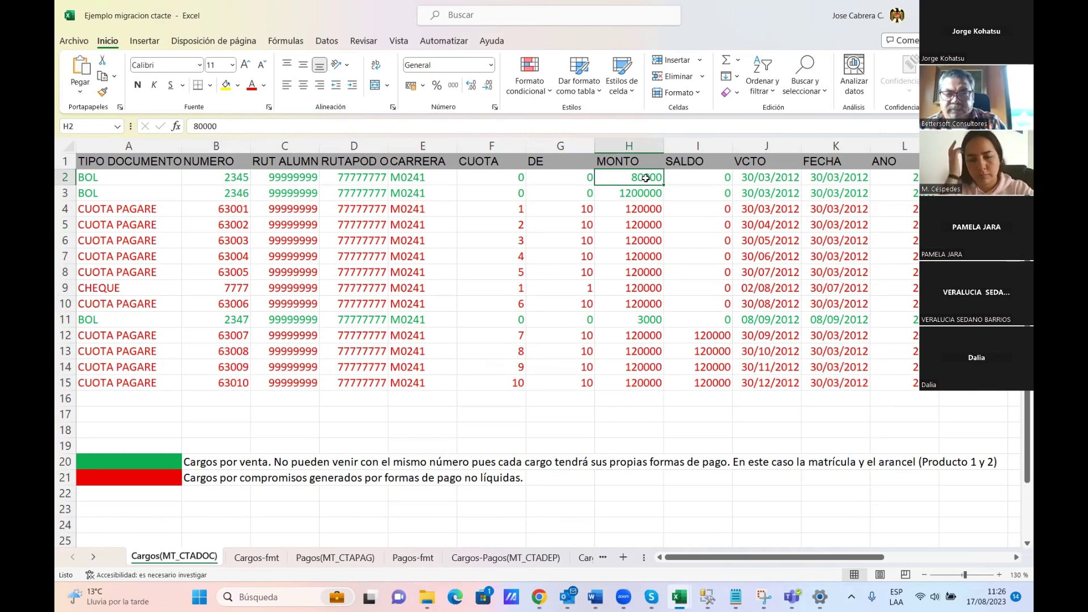
left_click(479, 561)
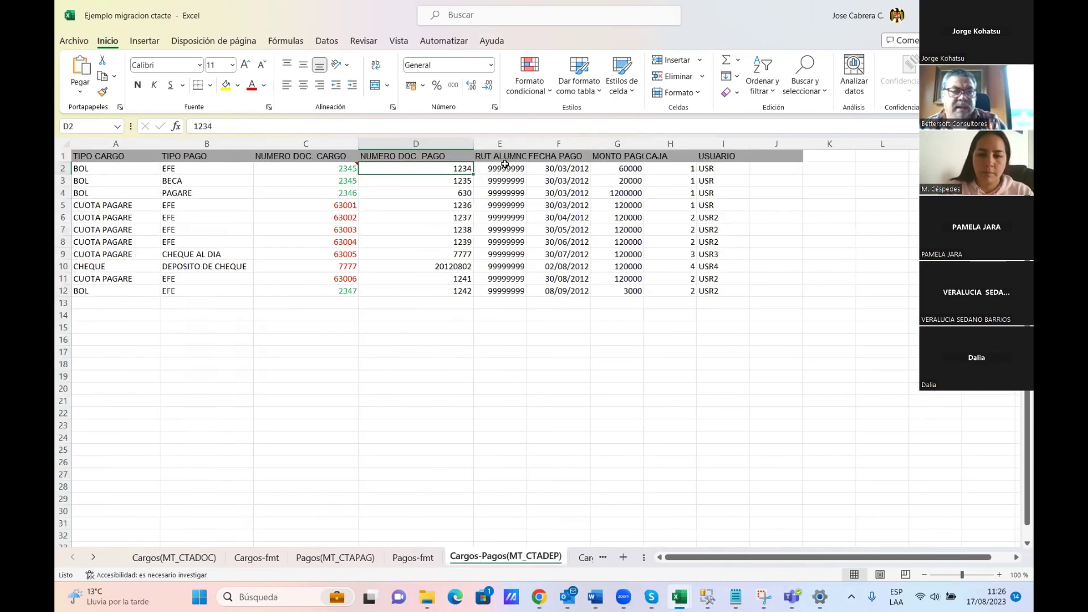
left_click(637, 170)
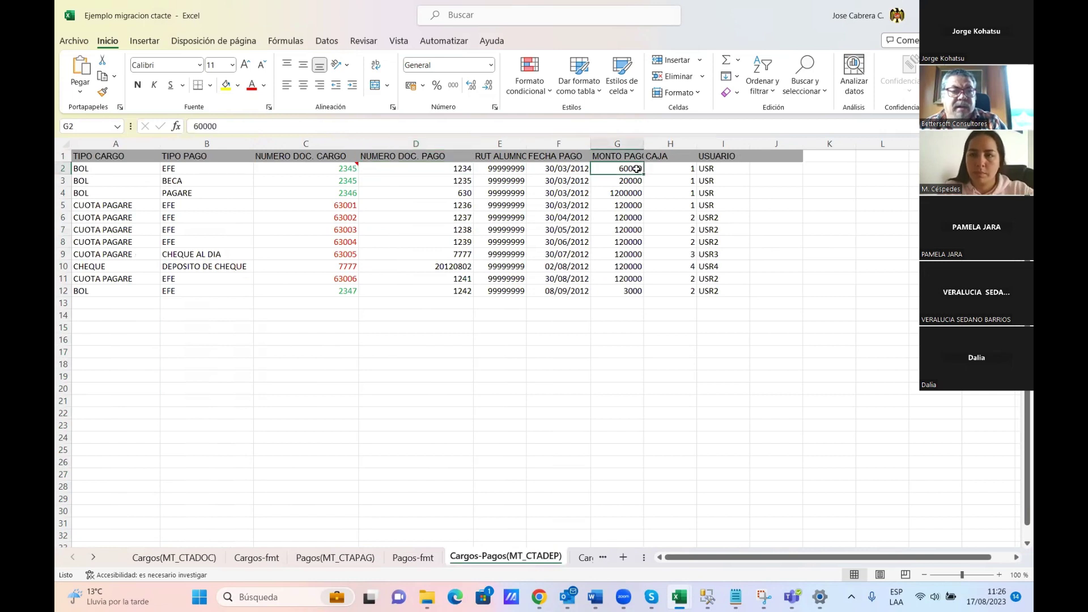
Examine the BECA link row's payment type, charge type, both document numbers and amount paid.
left_click(179, 179)
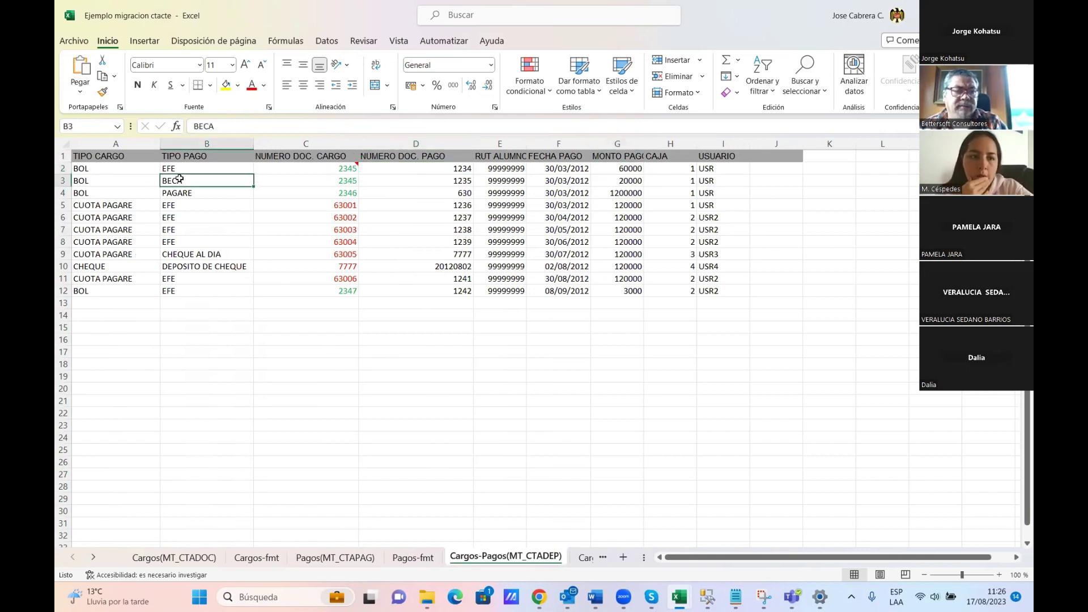
left_click(464, 183)
left_click(90, 180)
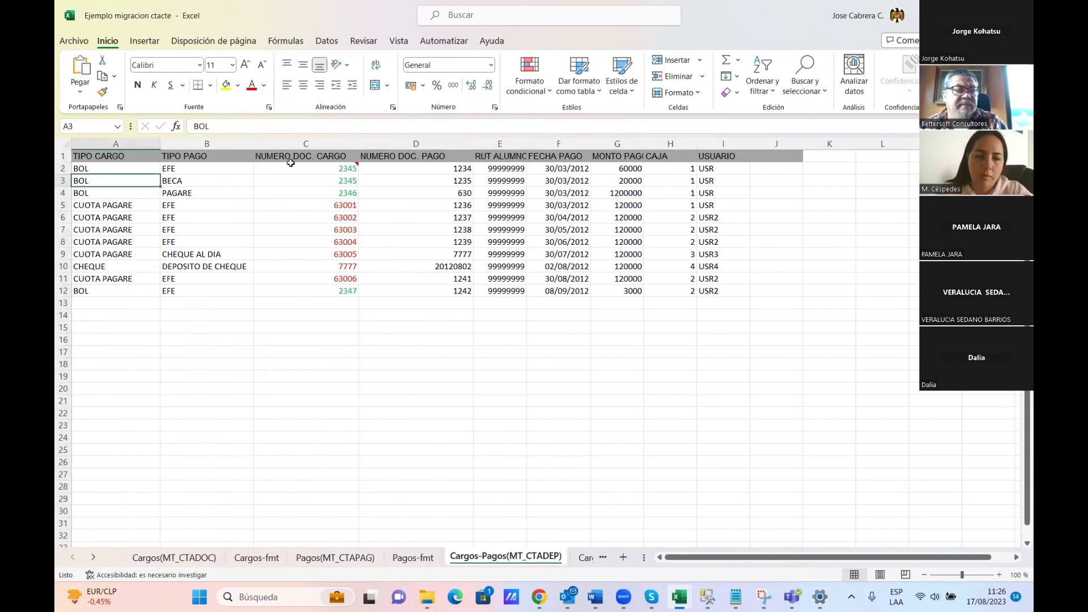
left_click(309, 182)
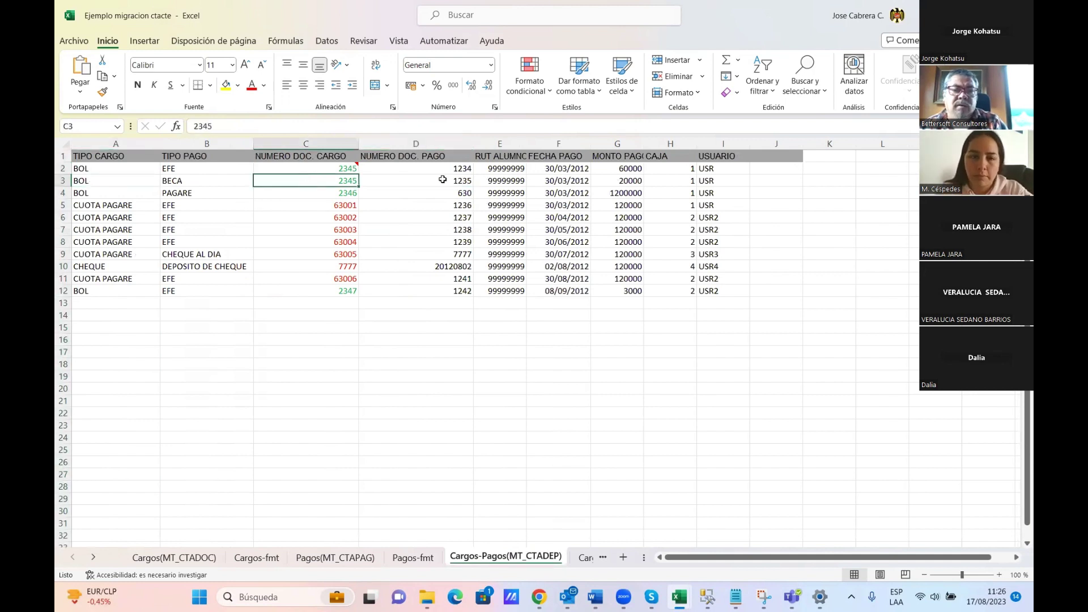
left_click(630, 179)
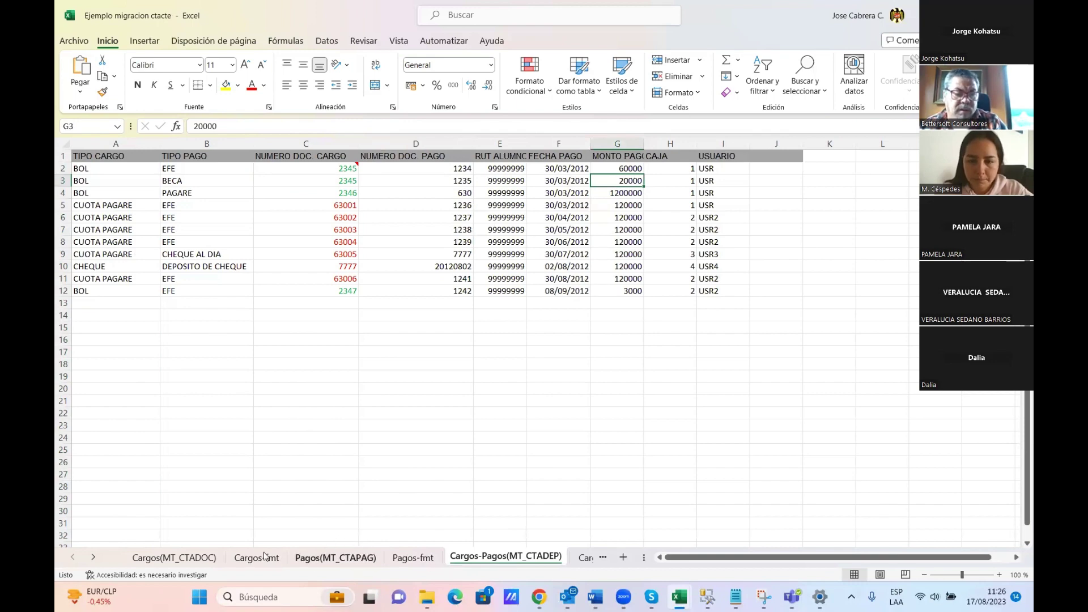
Compare the first BOL row of the charges sheet with the EFE and BECA rows in rows 2 and 3 of the payments sheet.
left_click(187, 558)
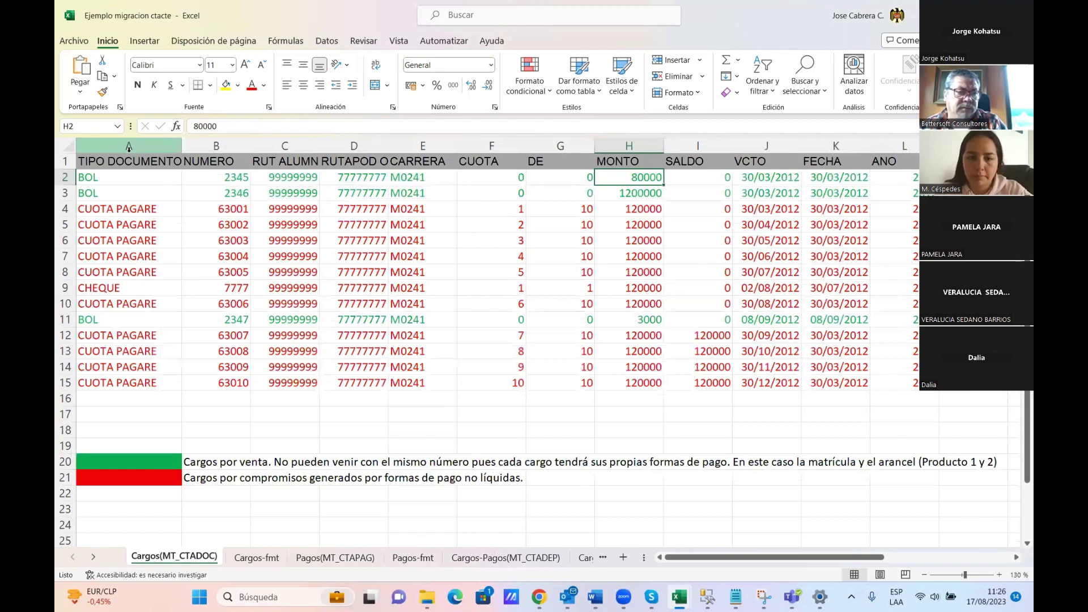
left_click(63, 177)
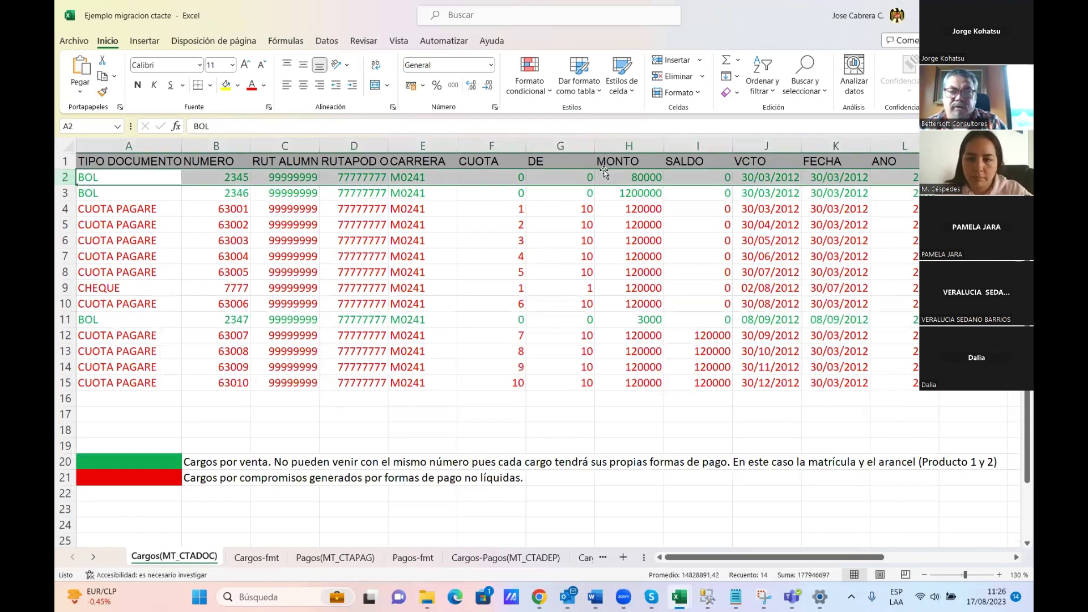
left_click(323, 557)
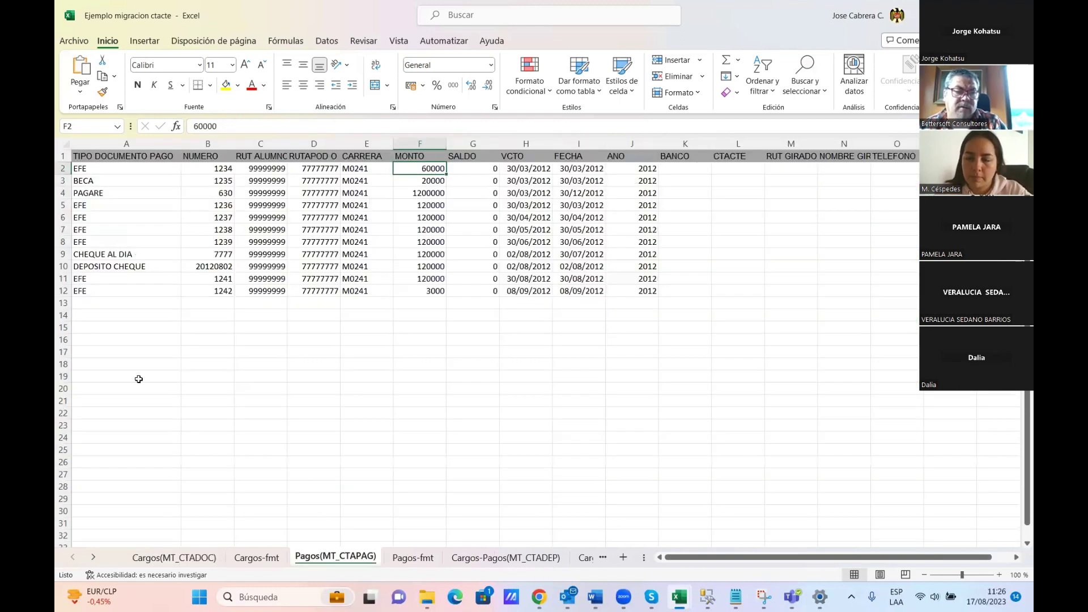
left_click(63, 169)
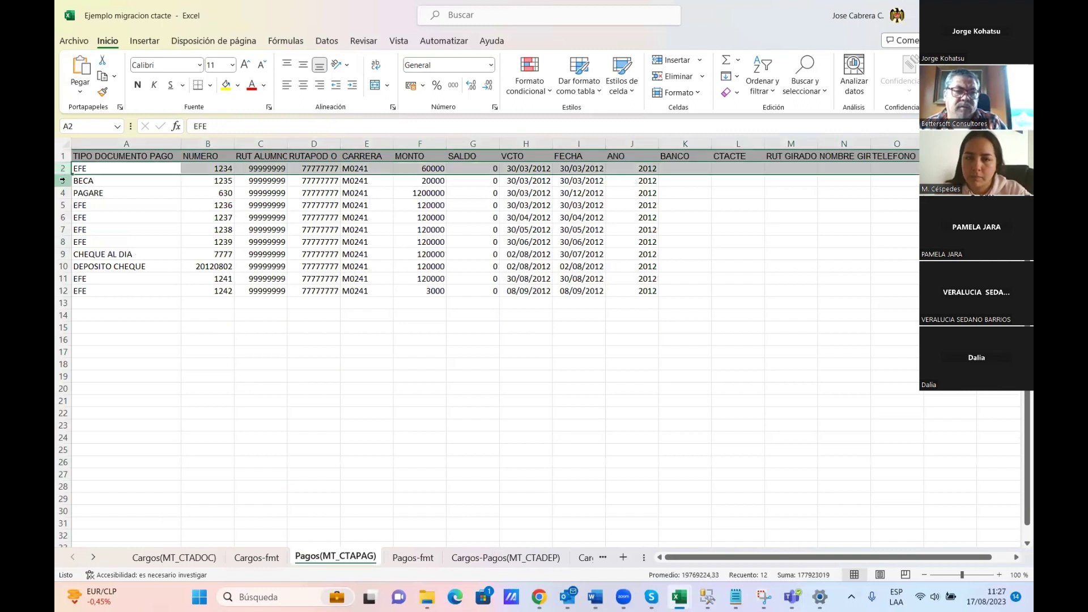
left_click(63, 180)
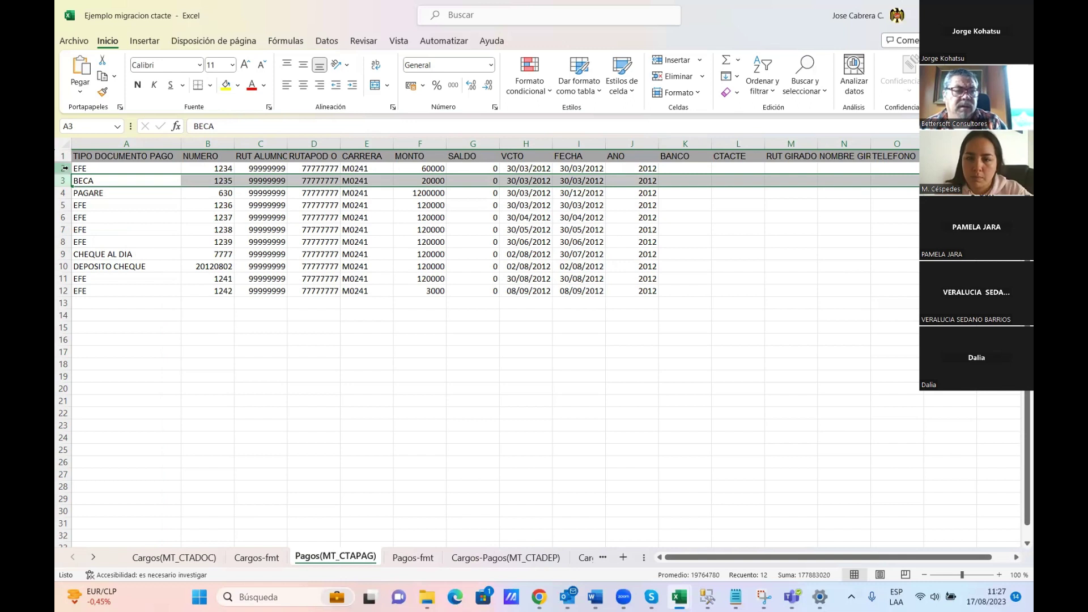
Examine rows 2 and 3 of the Cargos-Pagos(MT_CTADEP) sheet across the charge number, payment type and payment number columns.
left_click(506, 557)
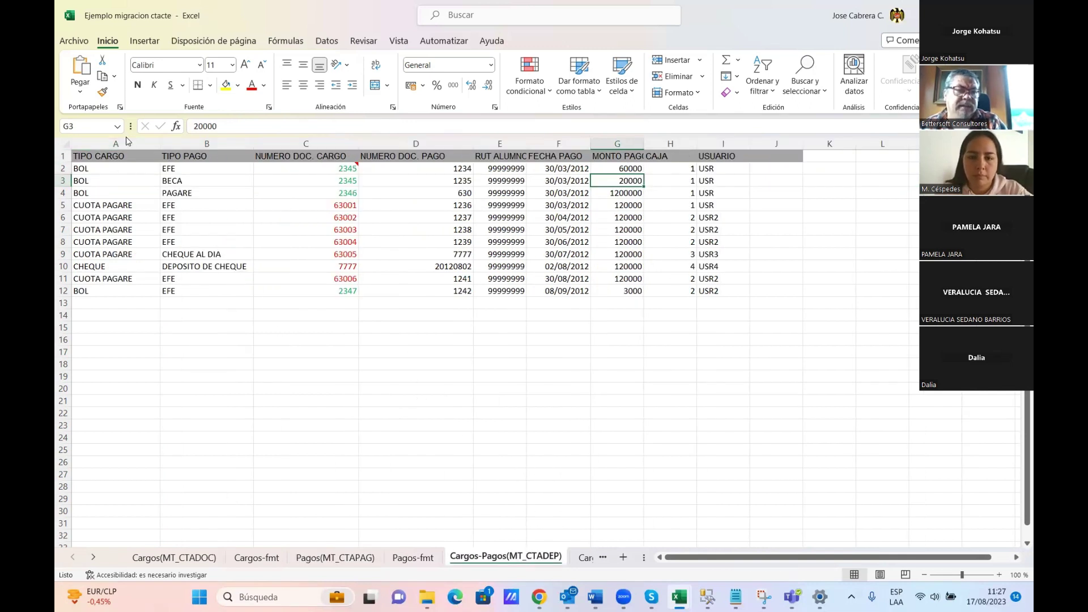
left_click_drag(356, 169, 356, 191)
left_click(140, 169)
left_click_drag(138, 178, 198, 182)
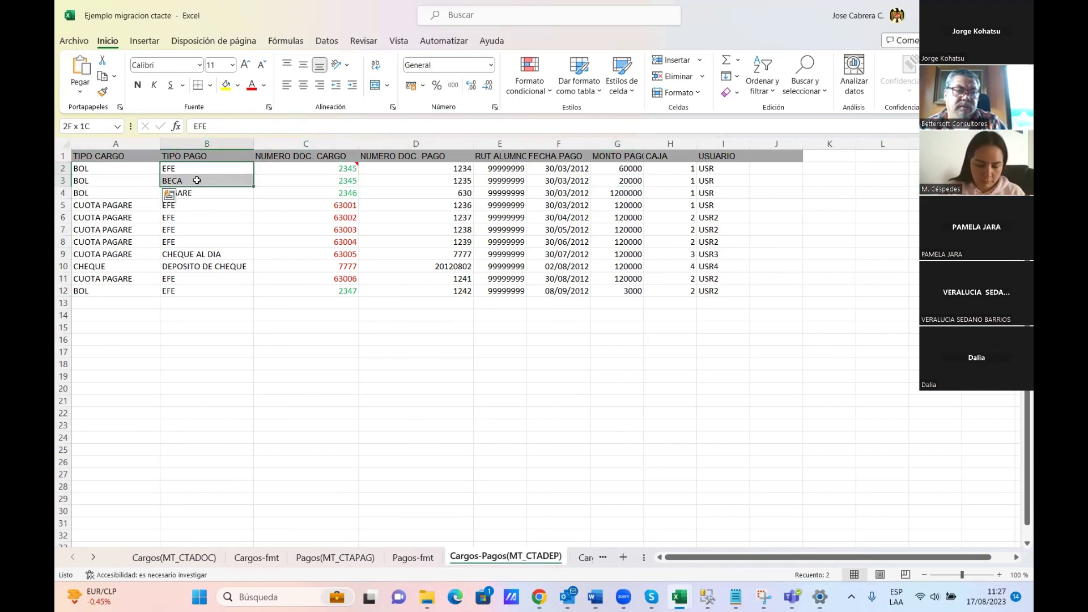
left_click(438, 170)
left_click_drag(441, 177, 440, 179)
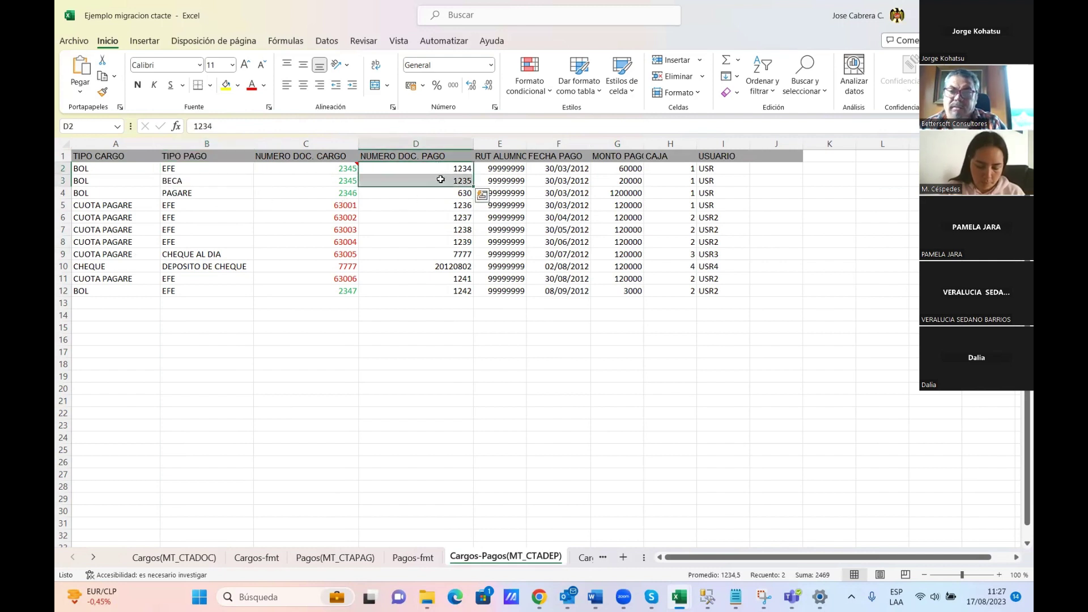